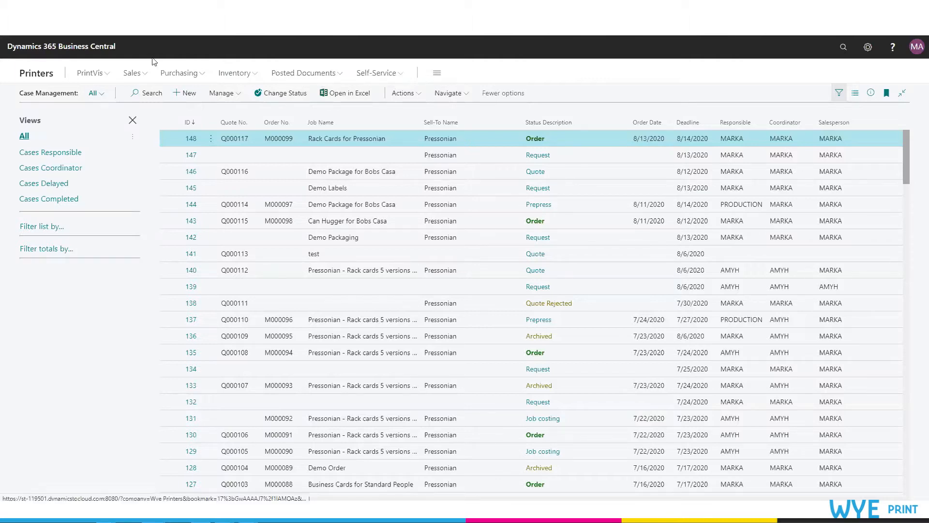
Return to the home page and open the PrintVis Calculation Formula List by searching for "Calc Form".
click(45, 76)
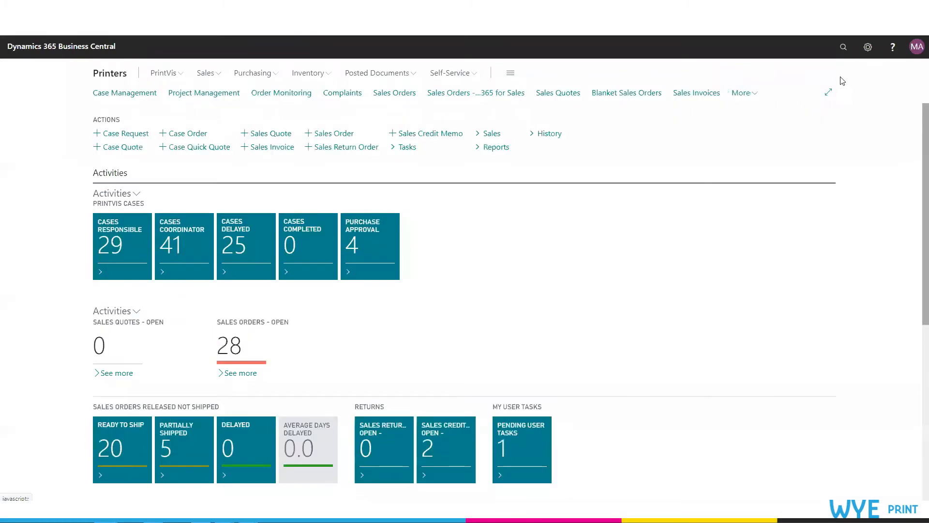
click(843, 48)
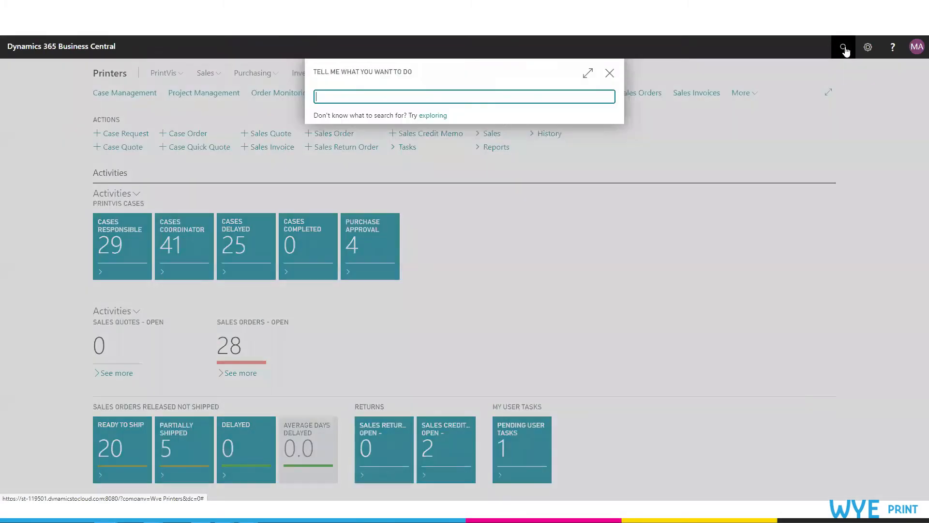
text(Calc Form)
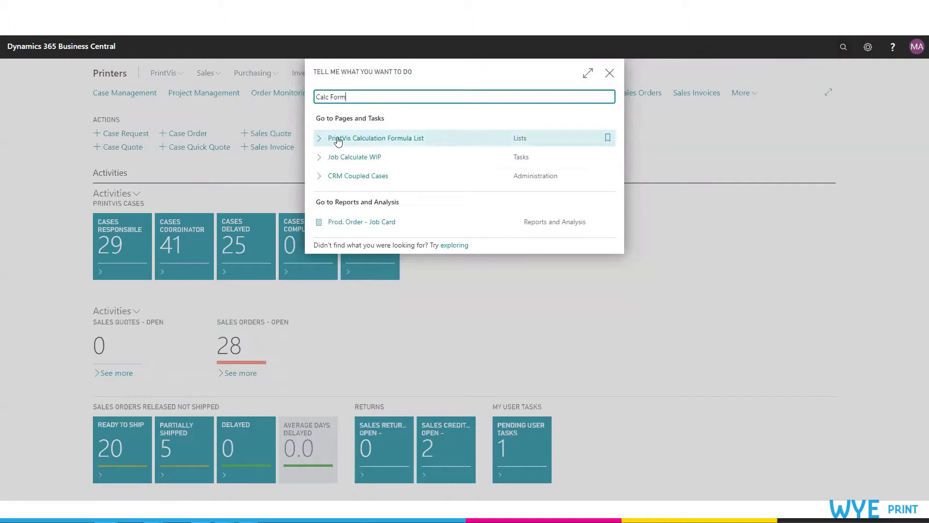
click(419, 141)
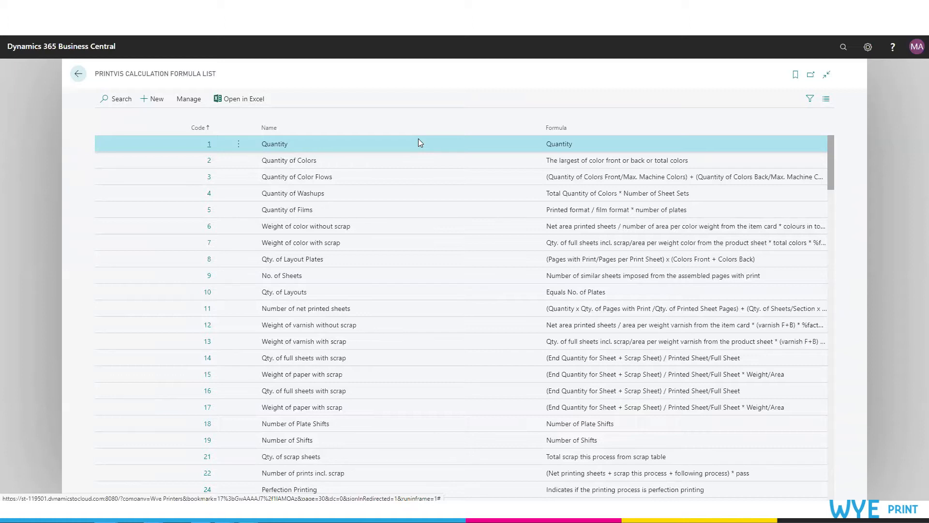
Try to change the unit of system formula 13, Weight of varnish with scrap, to sq ft and revert the change.
click(208, 342)
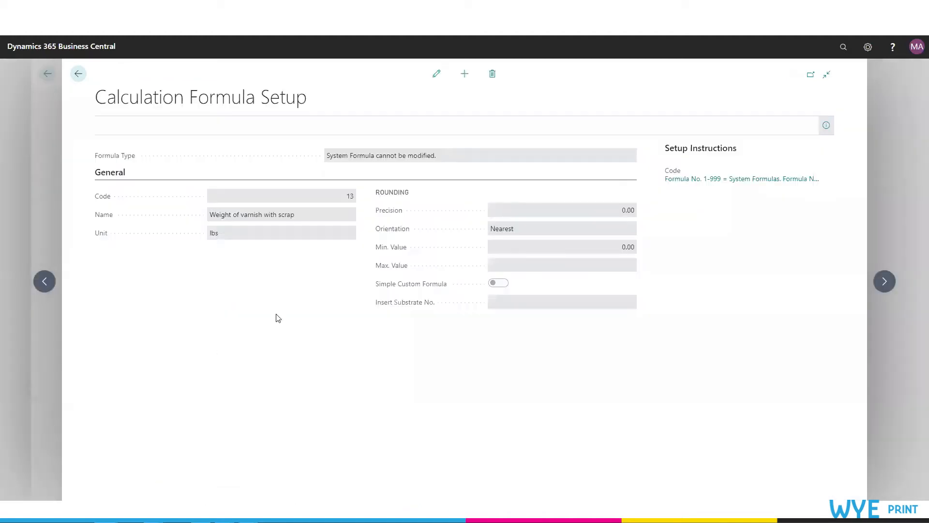
double_click(284, 214)
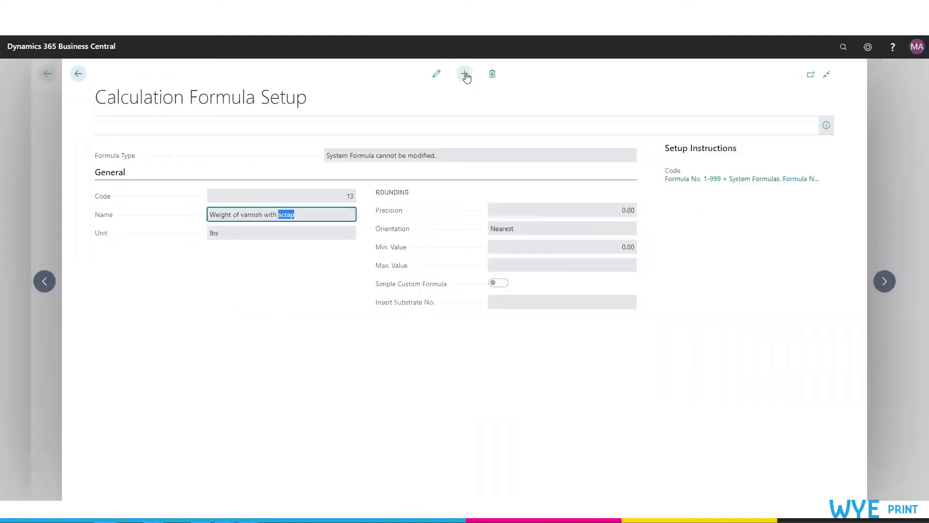
click(436, 74)
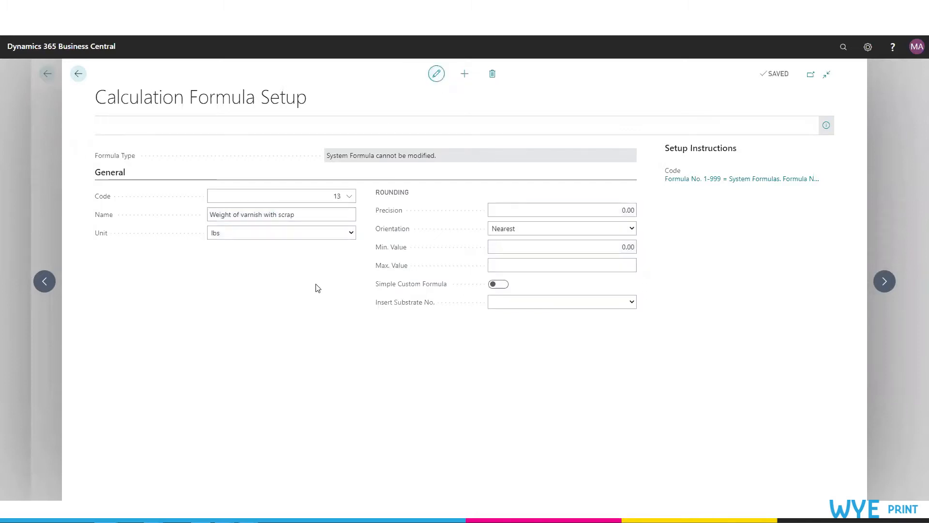
click(350, 233)
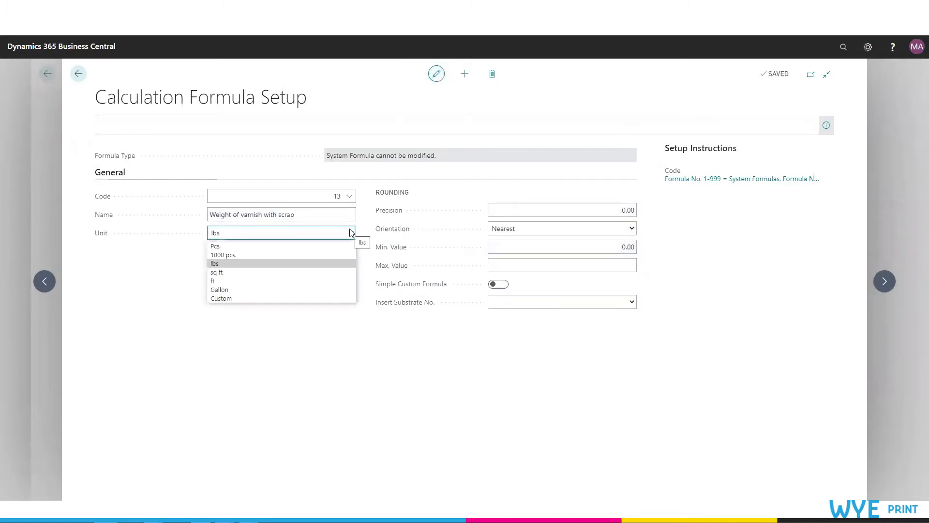
click(237, 272)
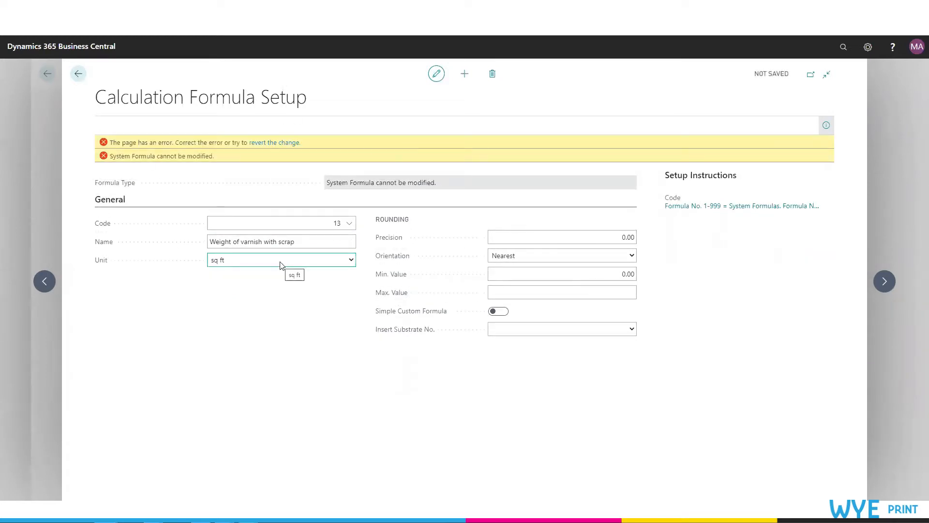
click(284, 144)
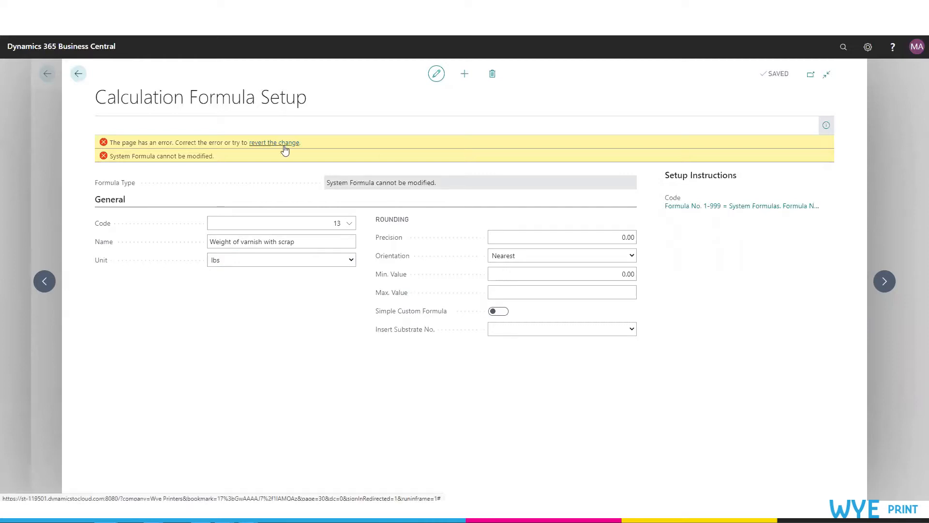
Find user formula 1020, Ink per colour, in the formula list, examine its setup in edit mode and return to the list.
click(78, 74)
scroll(763, 273, down, 20)
scroll(763, 273, down, 20)
scroll(762, 274, up, 4)
scroll(763, 273, down, 2)
scroll(763, 274, up, 2)
scroll(702, 271, up, 8)
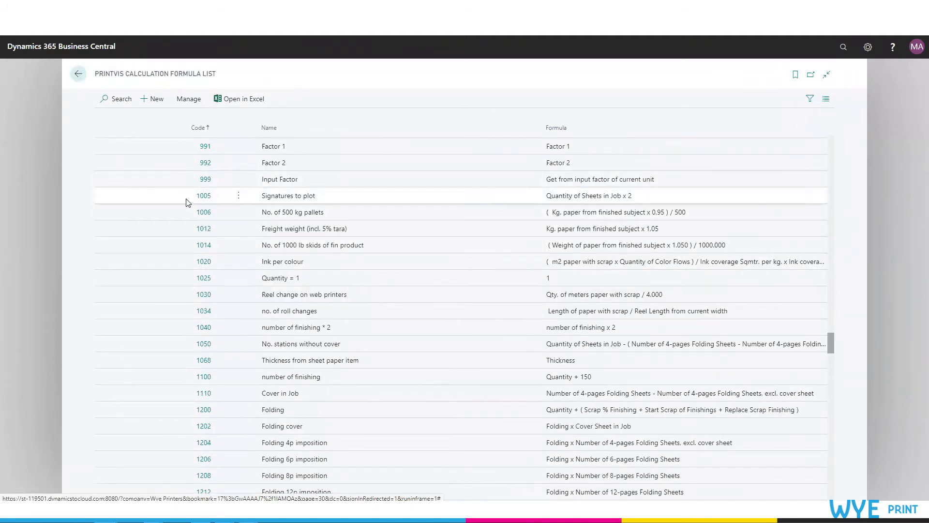
click(204, 261)
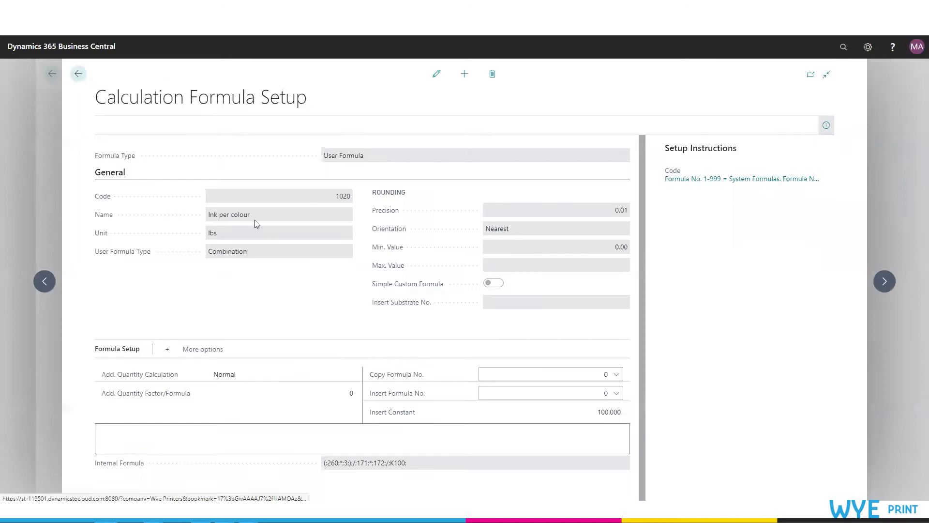
click(434, 75)
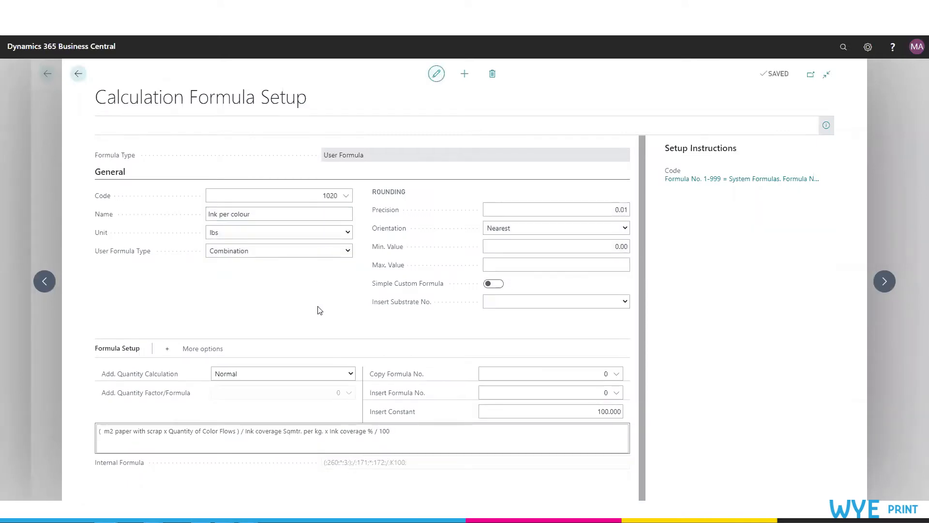
click(78, 74)
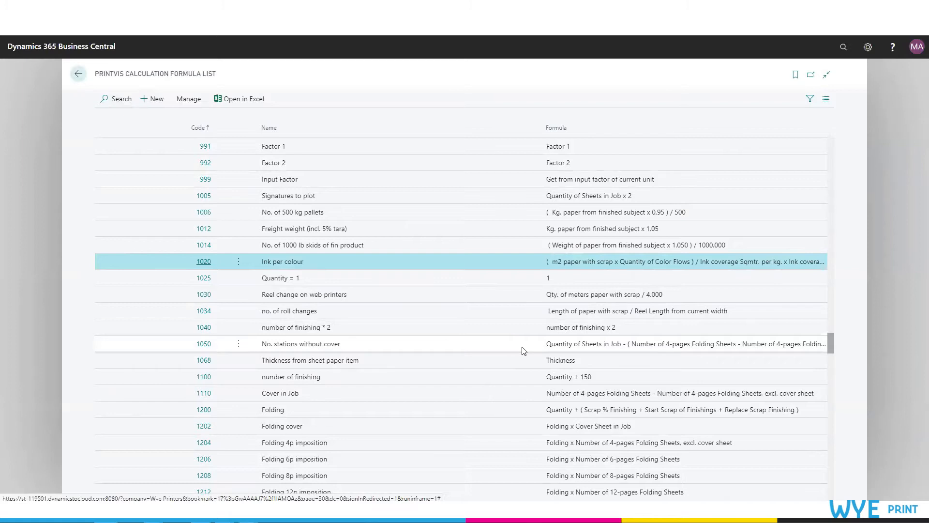
Create a new calculation formula with code 80000, the name "Test Formula" and lbs as its unit.
scroll(522, 350, down, 6)
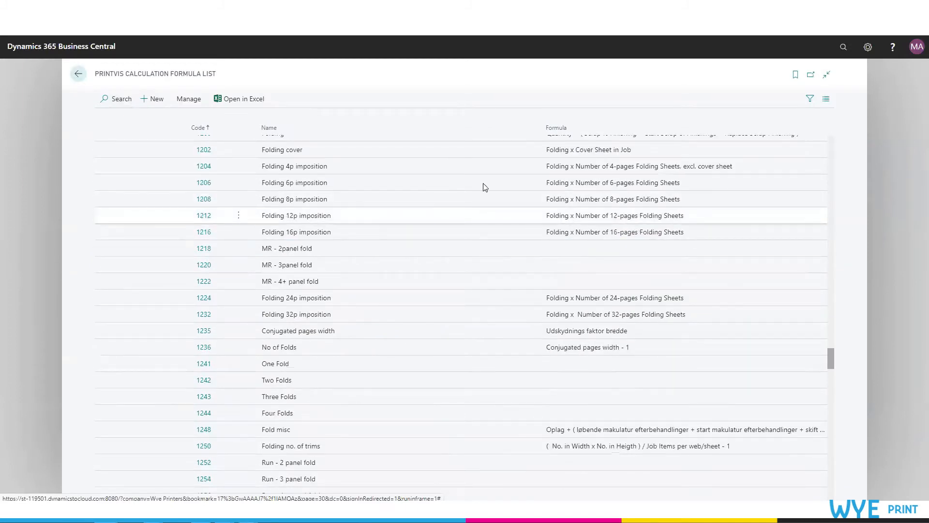
scroll(483, 187, up, 10)
click(148, 100)
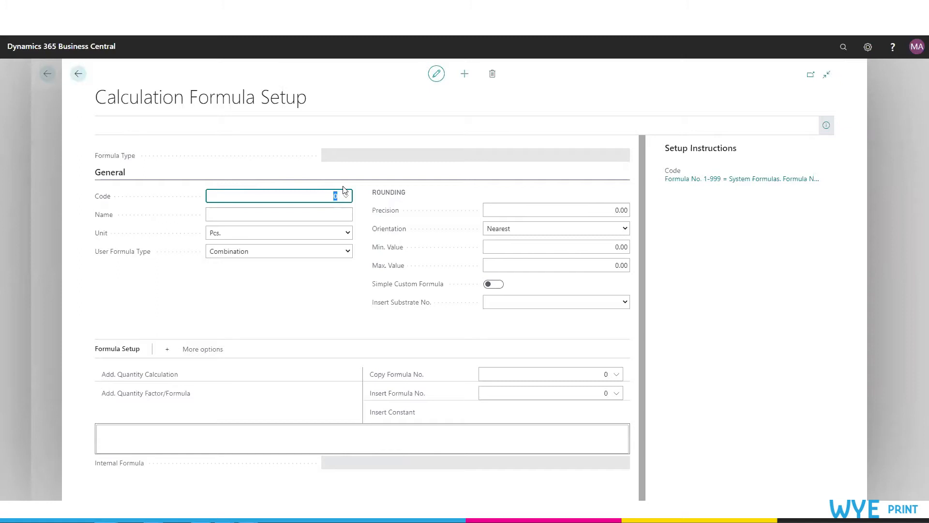
text(80000)
key(Tab)
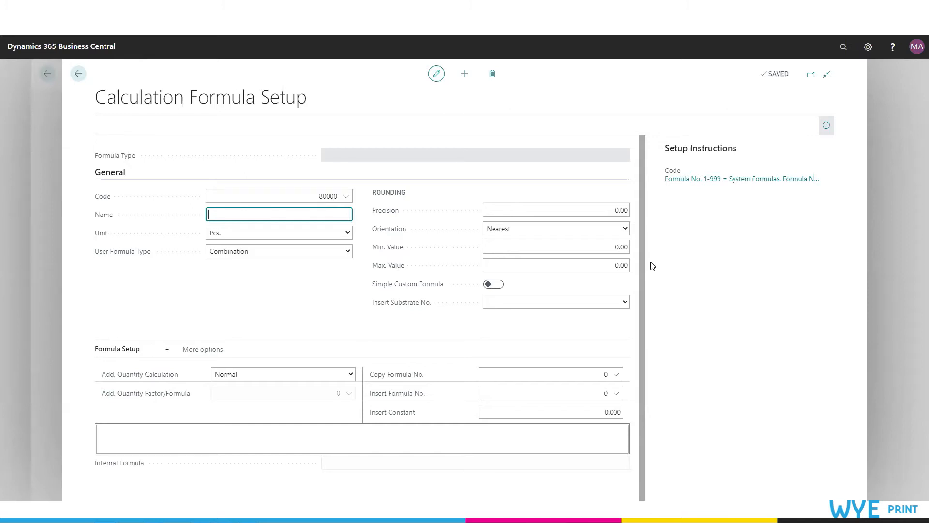
text(Test Formula)
mouse_move(100, 236)
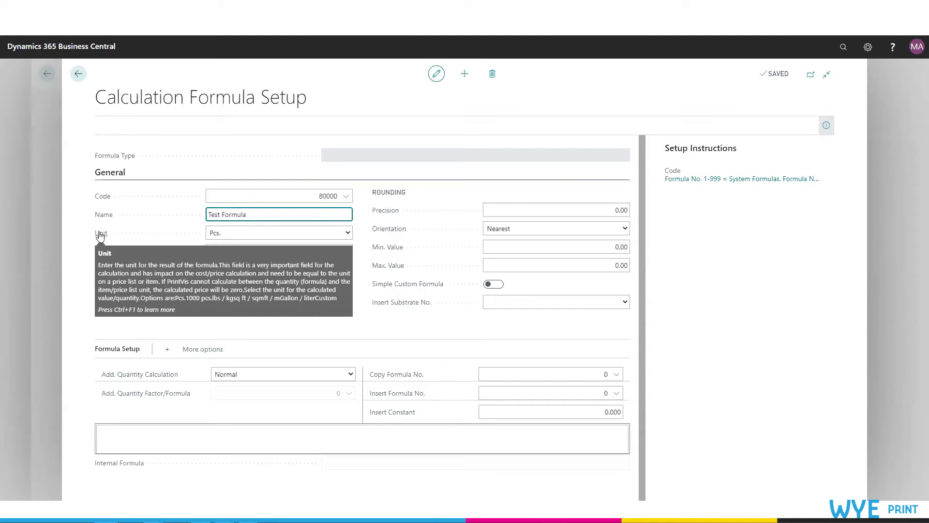
click(348, 233)
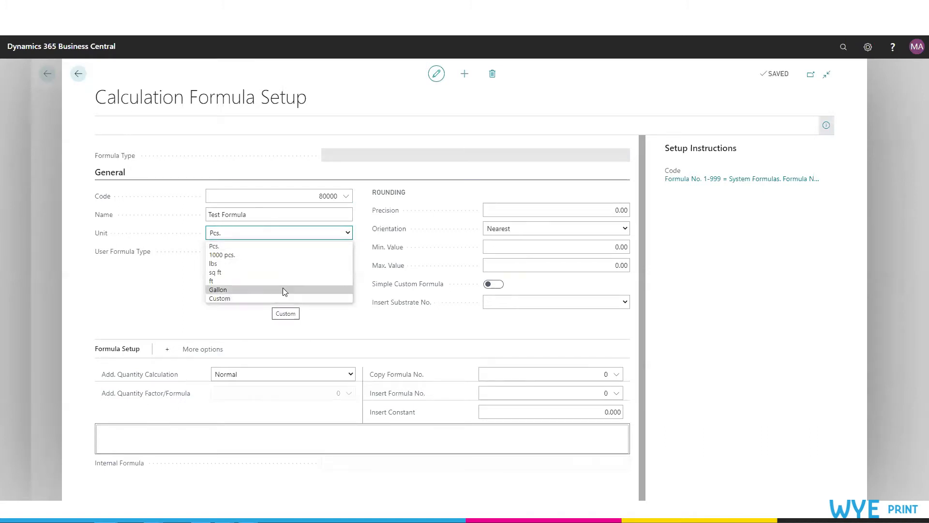
click(300, 264)
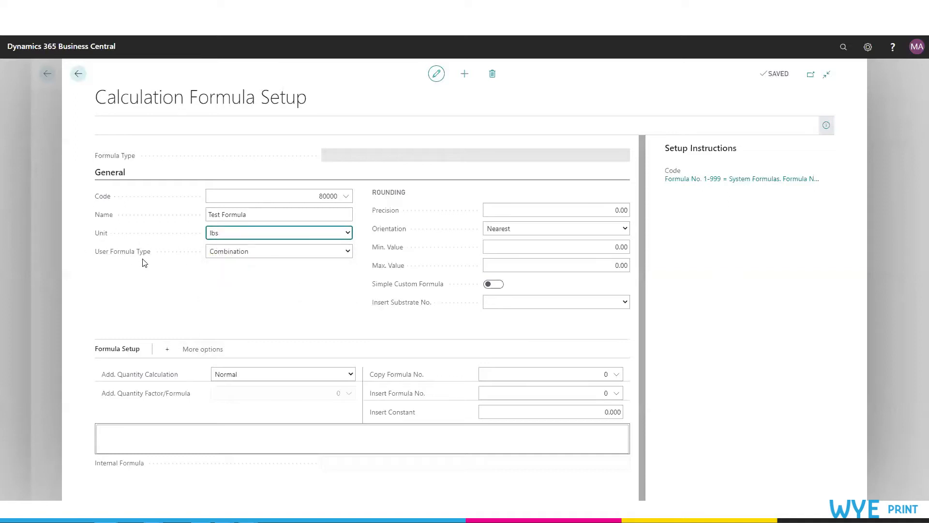
Set the test formula's user formula type to LookUp.
click(348, 251)
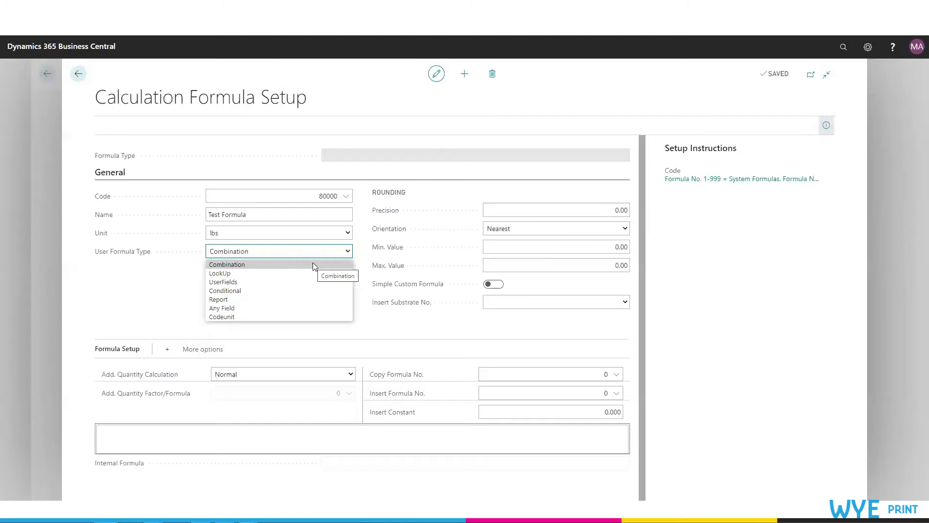
click(241, 273)
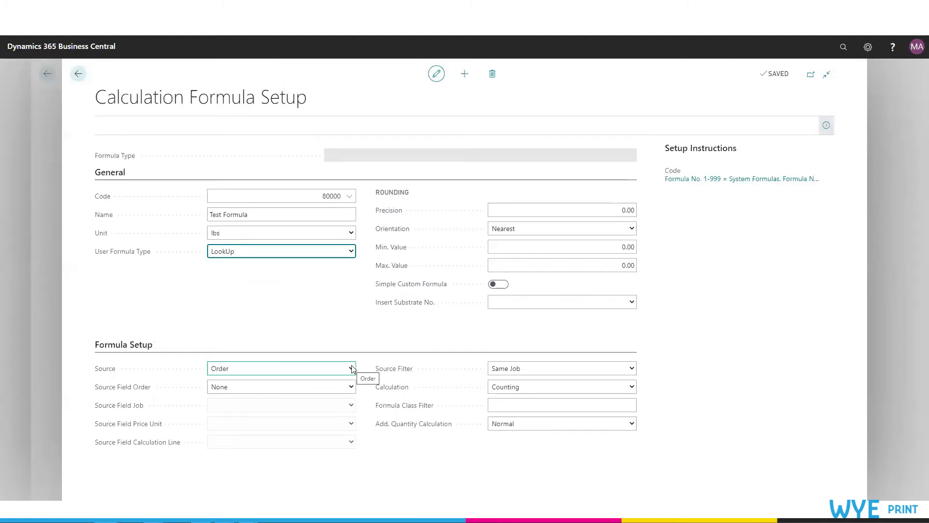
Switch the user formula type to UserFields and examine its user field source options and the list of available user fields.
click(352, 251)
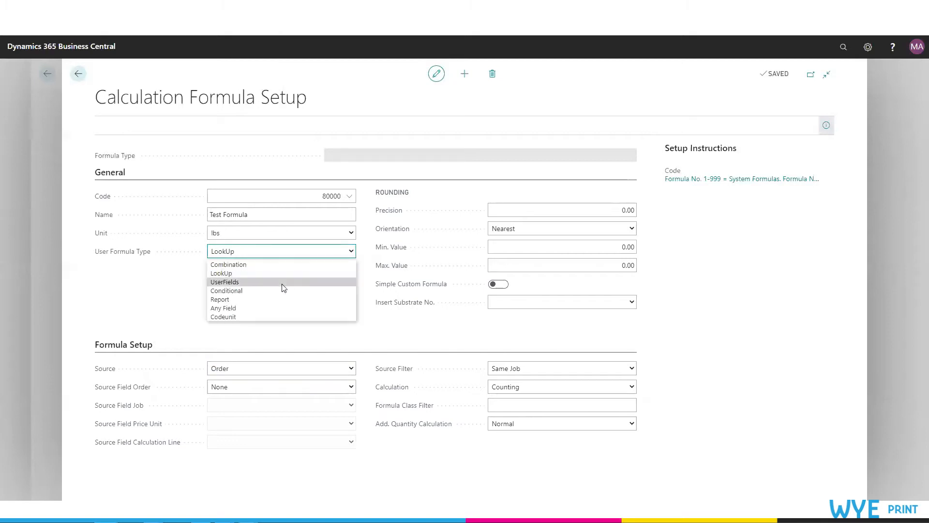
click(283, 282)
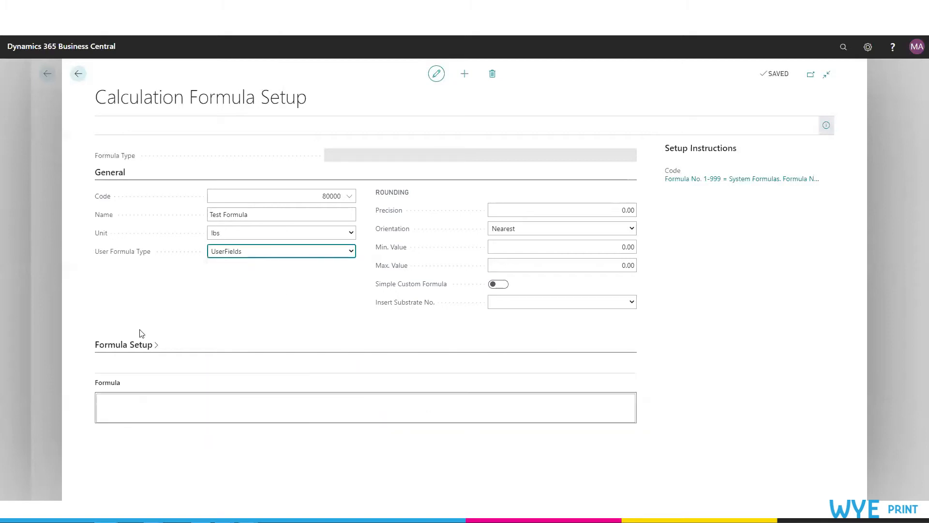
click(137, 344)
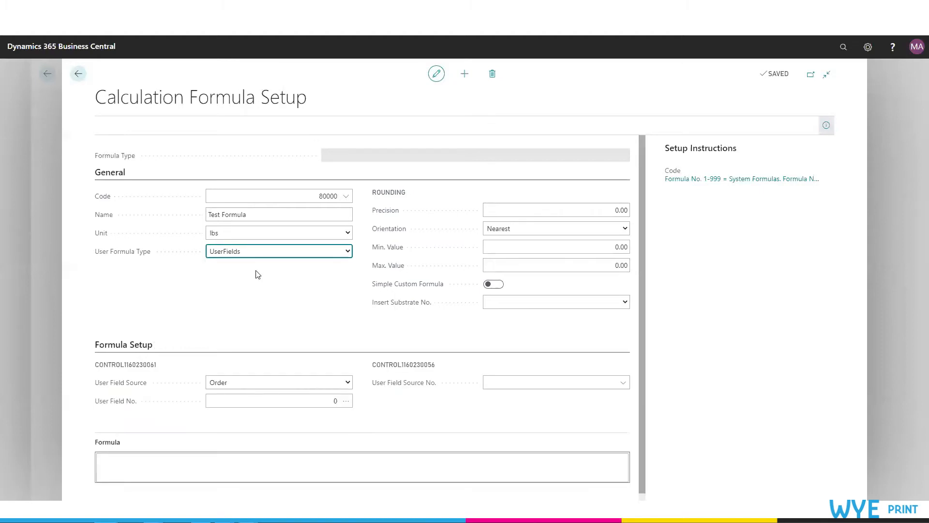
click(347, 382)
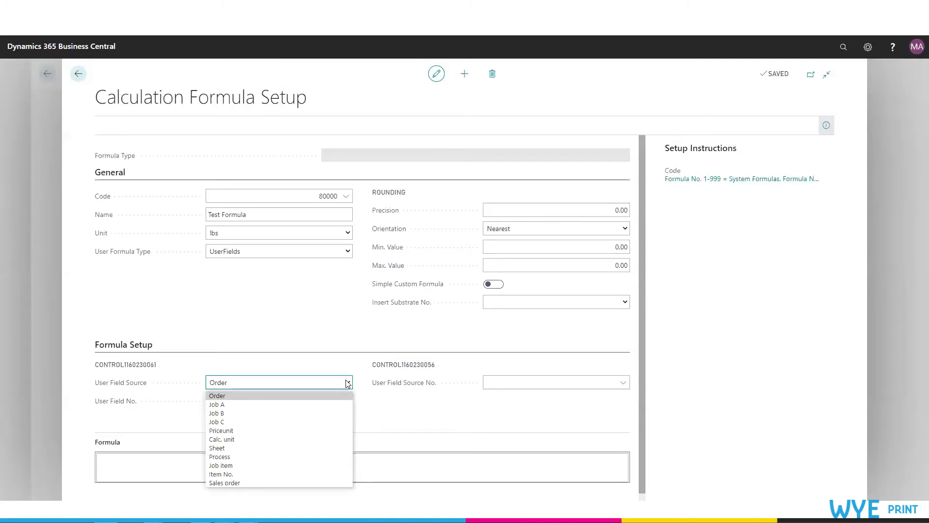
click(347, 382)
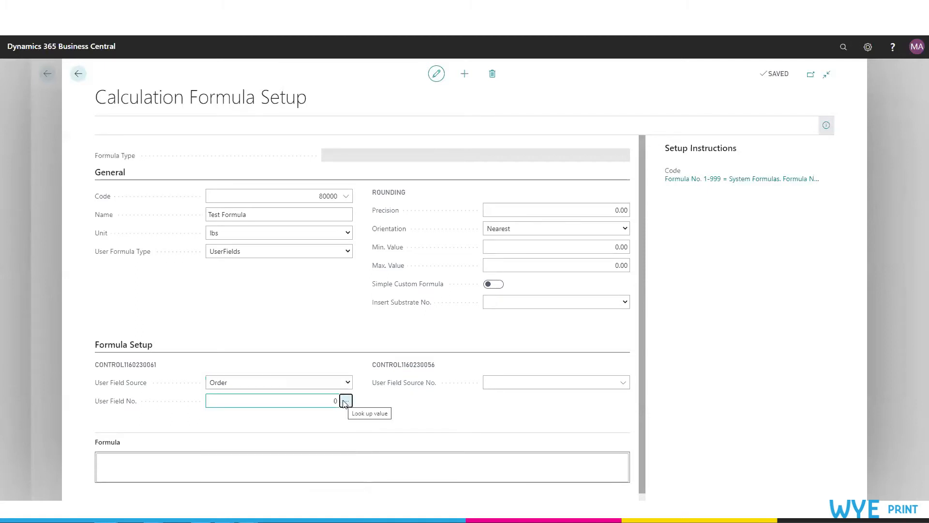
click(349, 400)
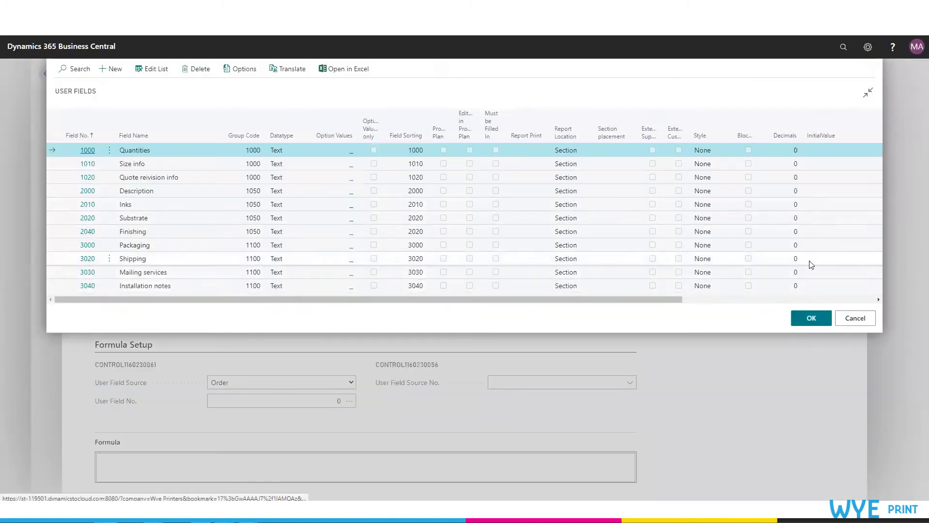
click(838, 324)
Switch the user formula type to Conditional and examine its From Quantity fields and the formulas offered for Conditional Formula.
click(345, 252)
click(273, 292)
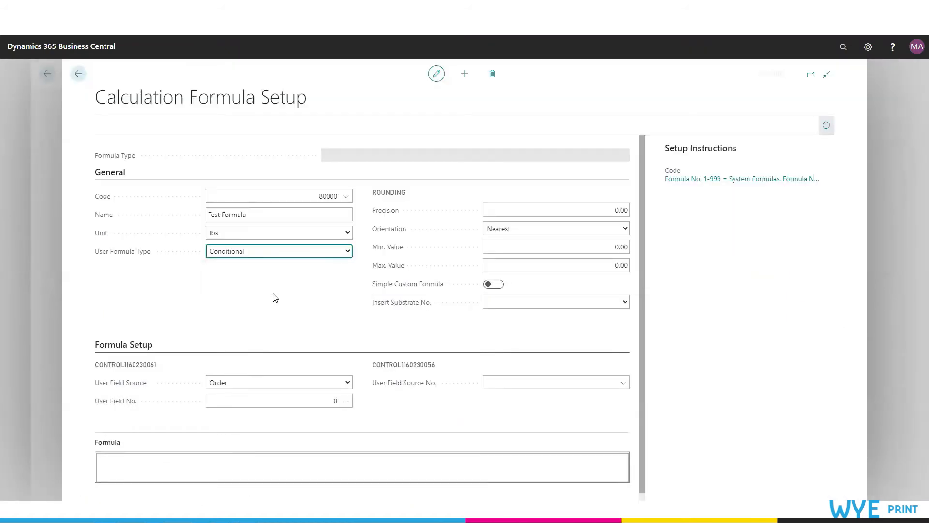
scroll(328, 323, down, 1)
scroll(329, 322, down, 1)
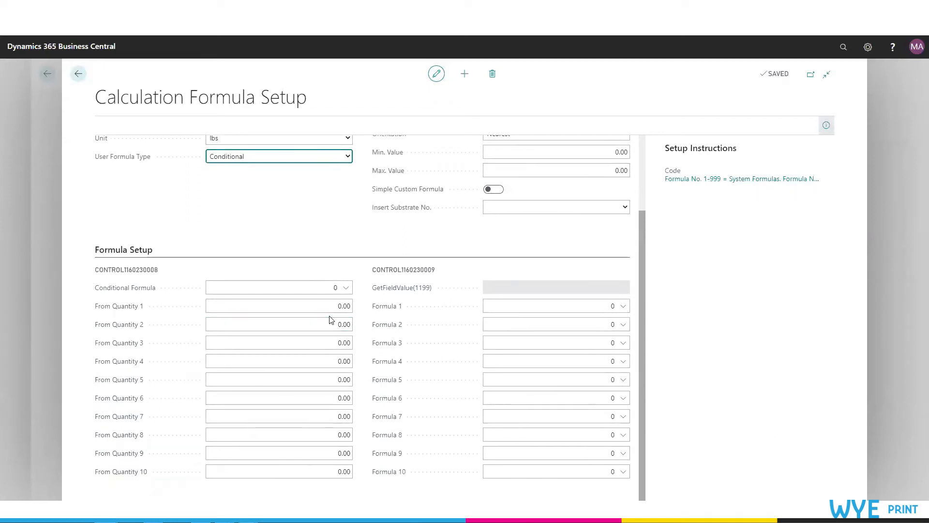
click(336, 308)
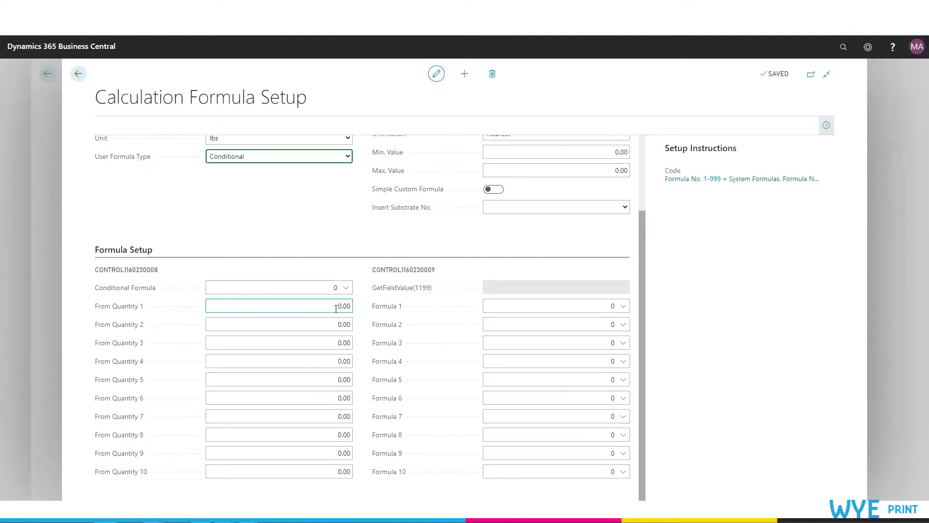
double_click(351, 306)
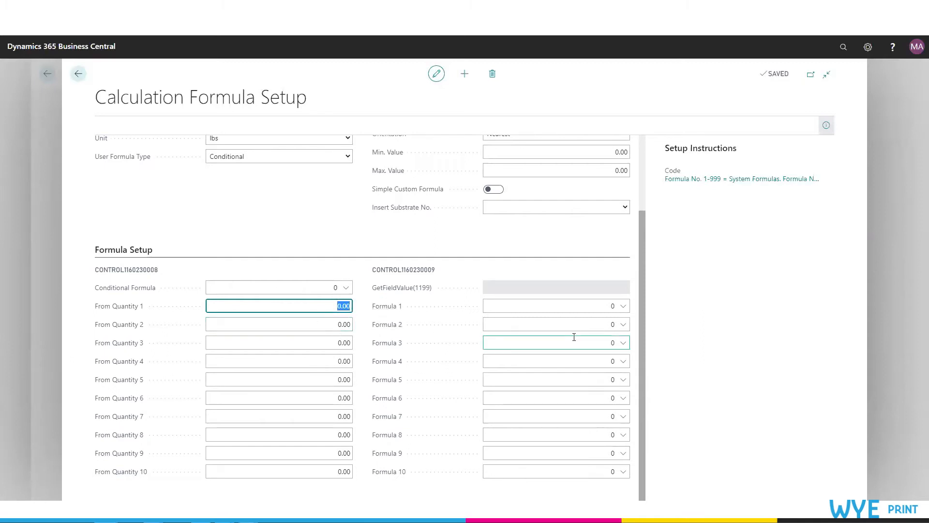
click(346, 288)
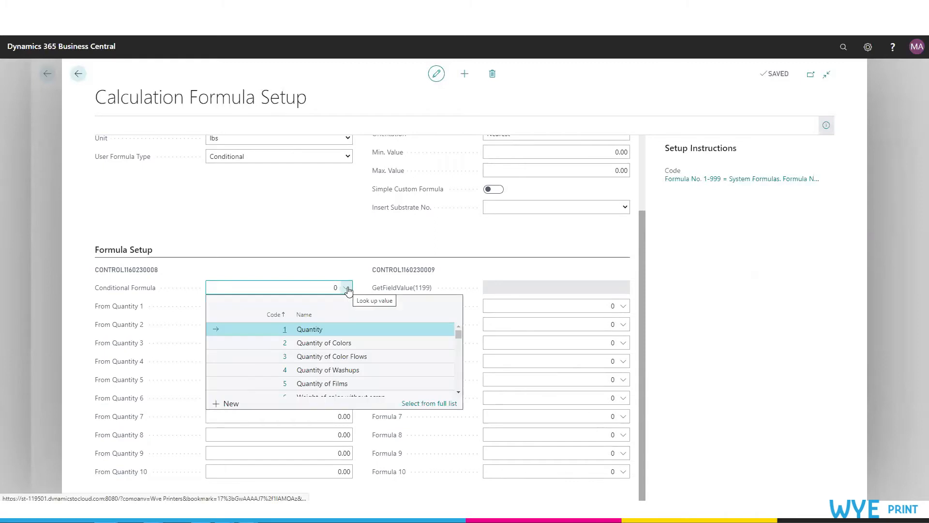
scroll(361, 373, down, 2)
scroll(361, 372, down, 4)
scroll(360, 373, up, 5)
scroll(359, 372, up, 1)
Change the user formula type of the test formula to Report.
click(276, 156)
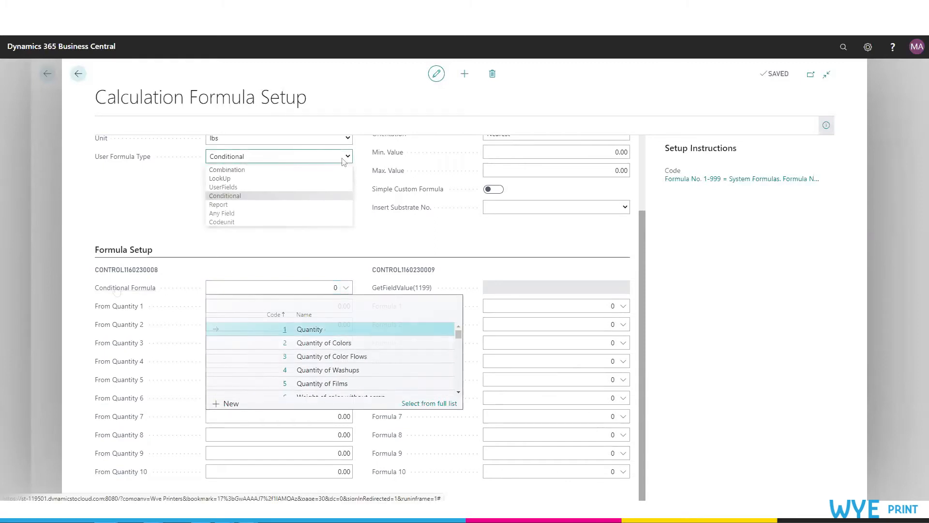
click(274, 204)
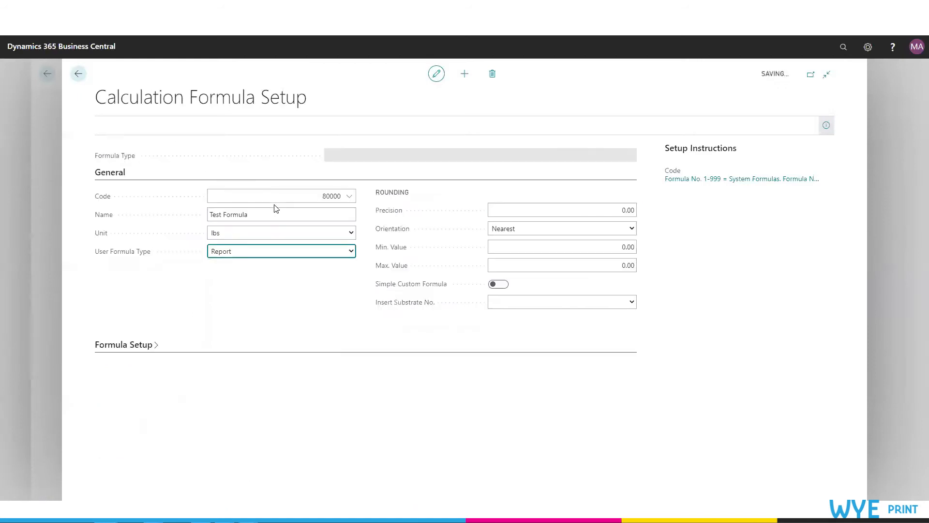
Examine the Formula Setup section for the Report type and the report objects offered for External Object.
click(128, 346)
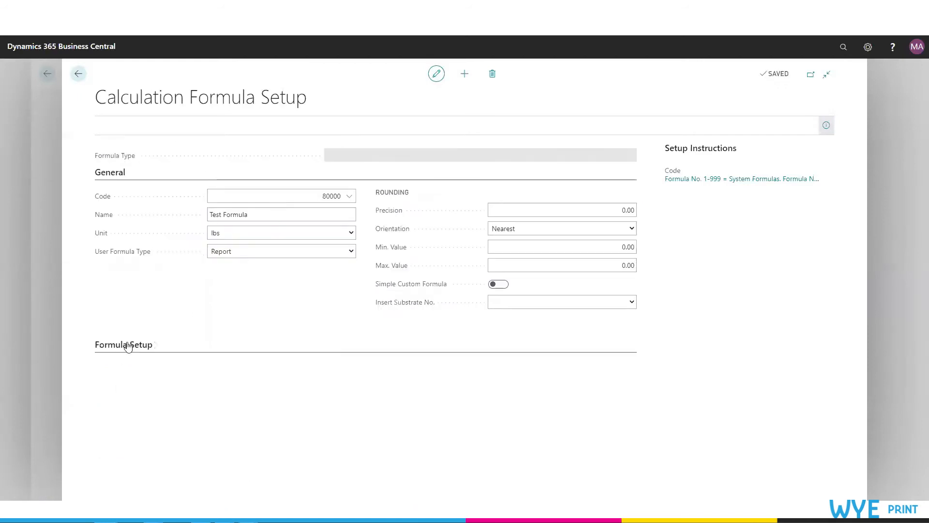
click(334, 382)
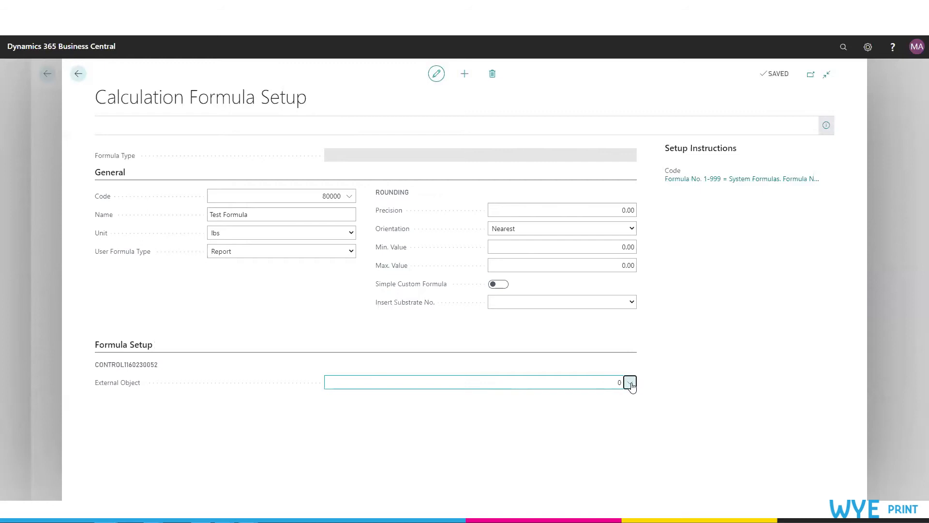
click(630, 383)
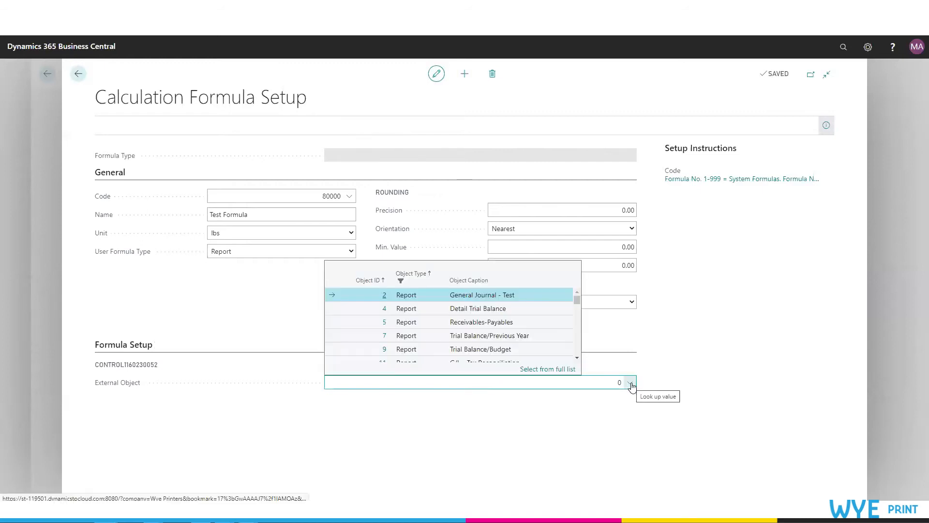
click(209, 307)
Switch the user formula type to Any Field and examine its formula setup fields.
click(338, 255)
click(268, 312)
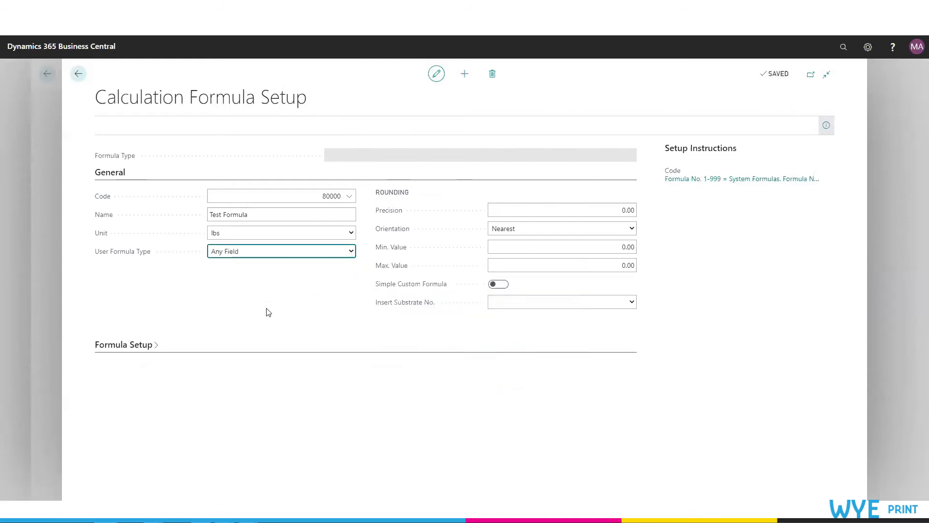
click(143, 346)
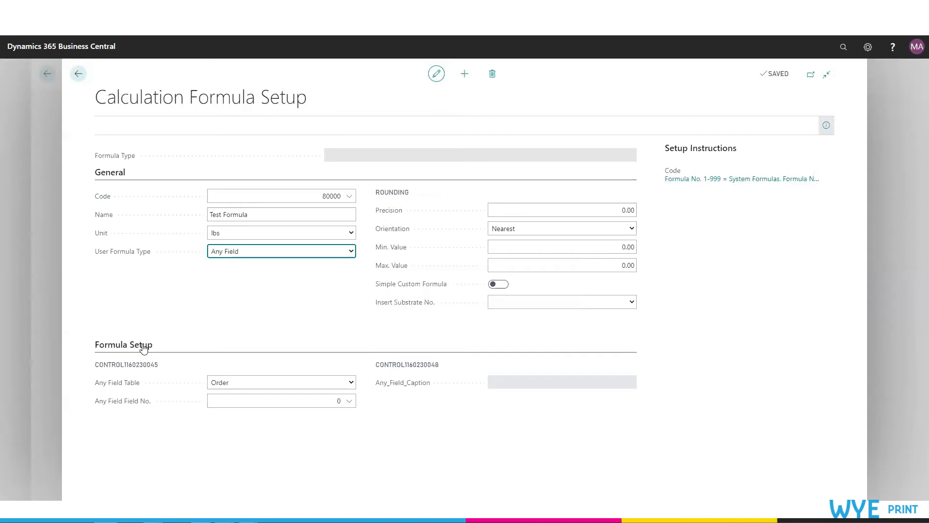
Switch the user formula type to Codeunit and examine the codeunits offered for External Object.
click(353, 254)
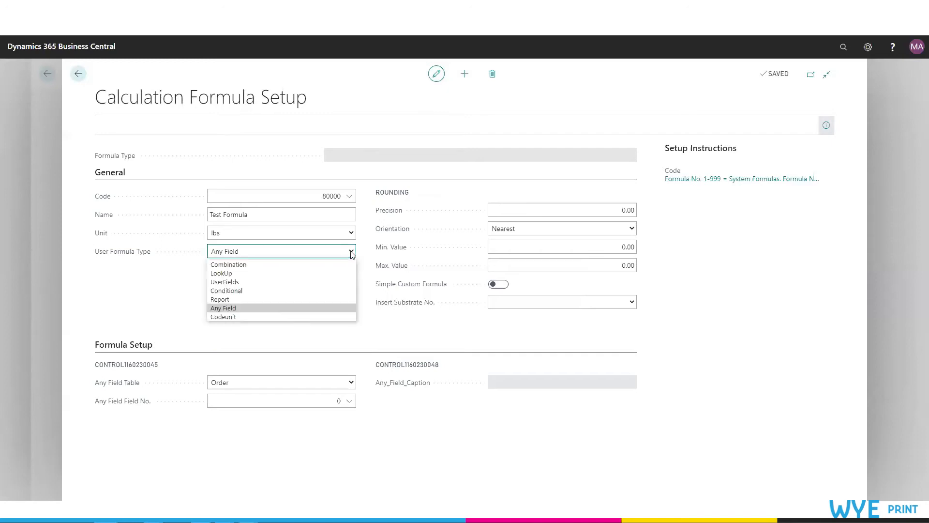
click(233, 317)
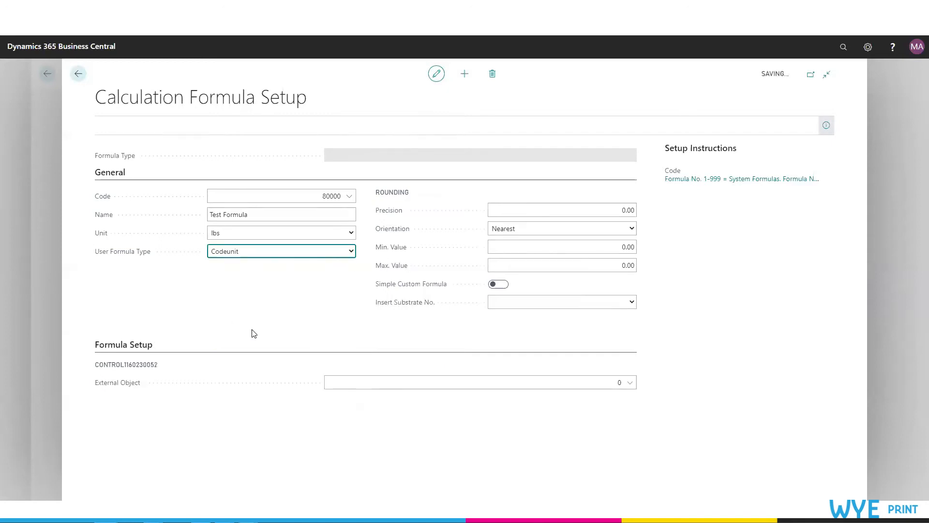
click(630, 383)
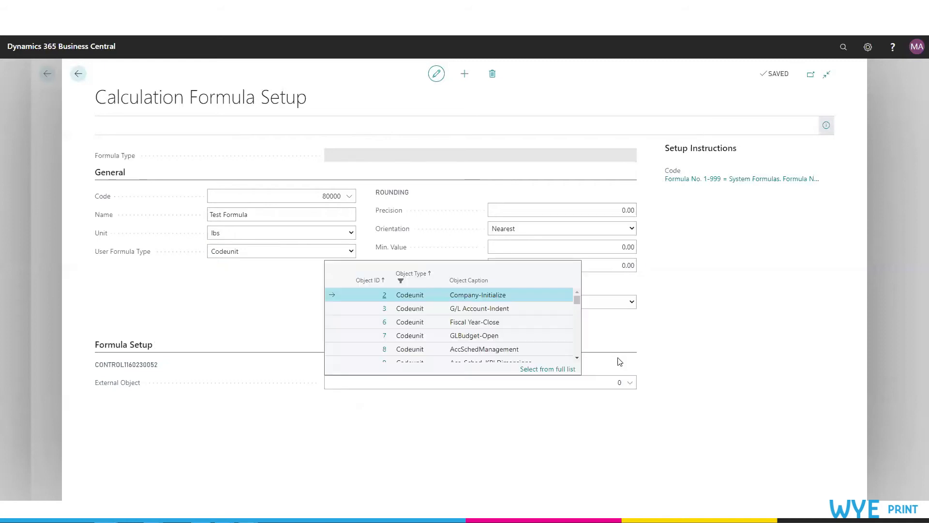
scroll(458, 331, down, 1)
scroll(458, 331, down, 8)
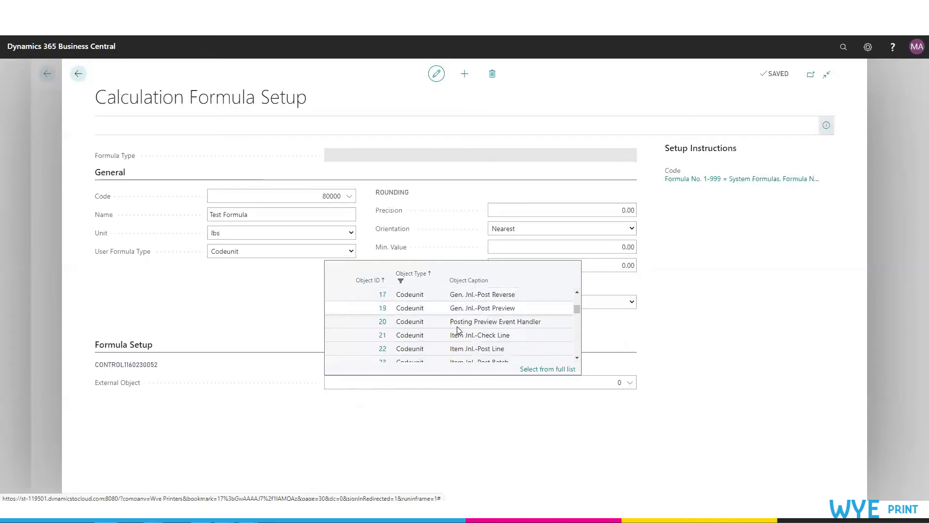
click(243, 311)
Set the test formula's user formula type to Any Field with Item as the Any Field Table.
click(289, 251)
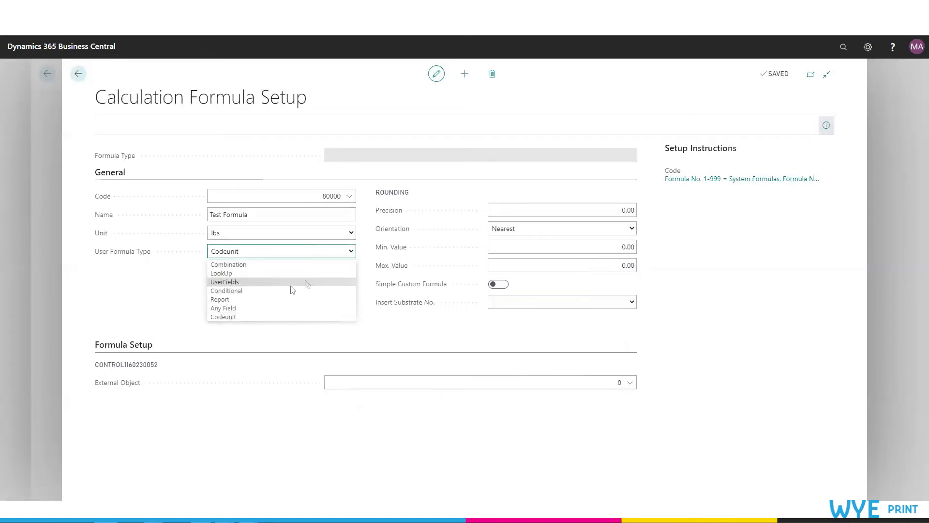
click(273, 310)
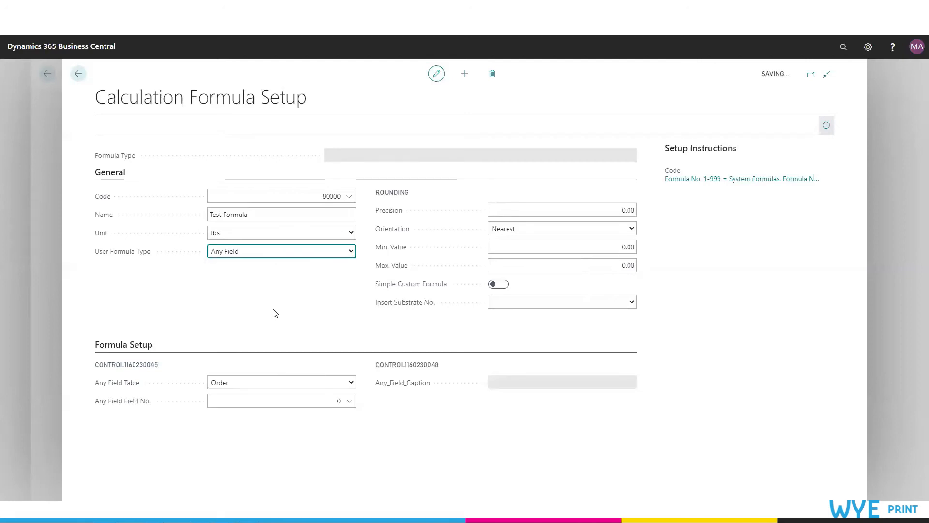
click(352, 382)
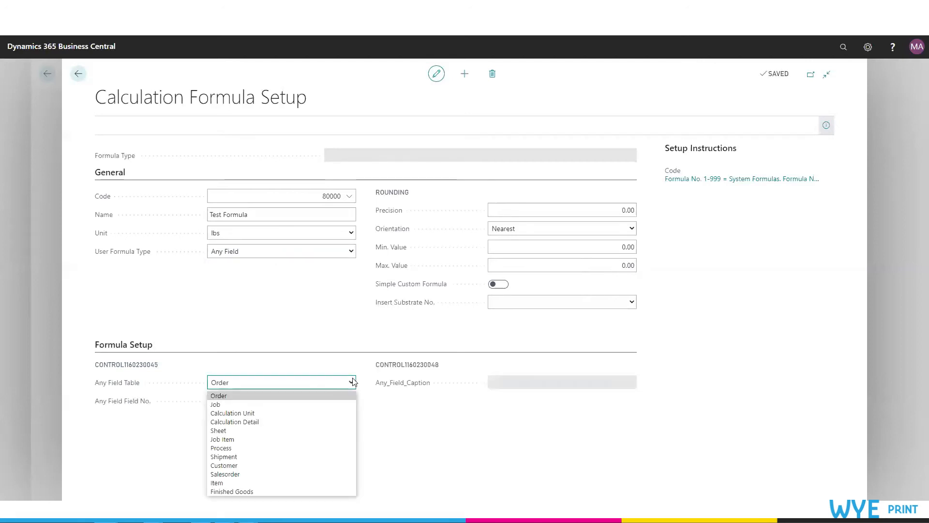
click(278, 483)
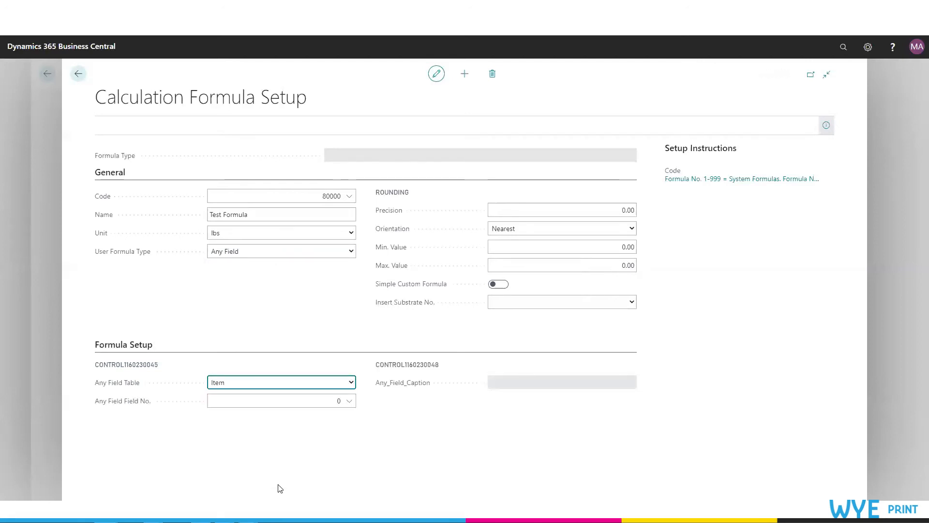
Set the Any Field Field No. to 6010069 and return to the calculation formula list.
click(350, 405)
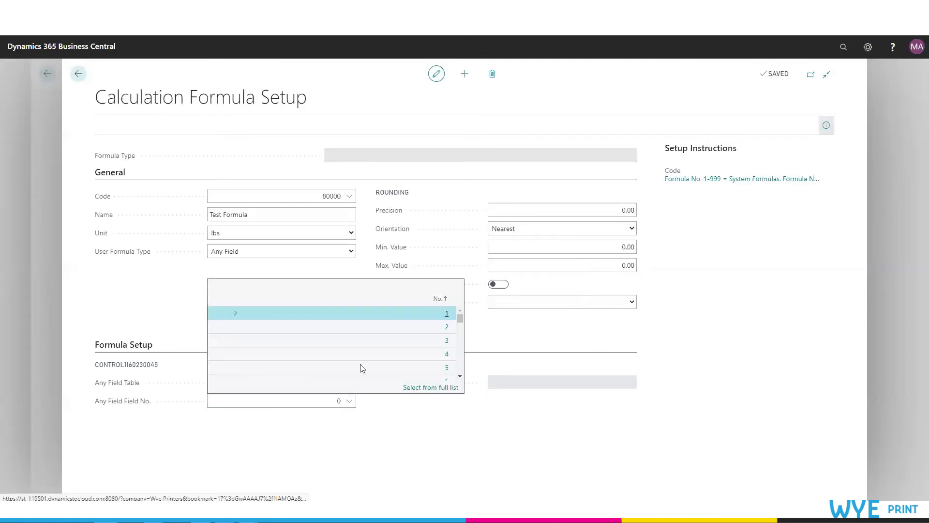
scroll(406, 334, down, 3)
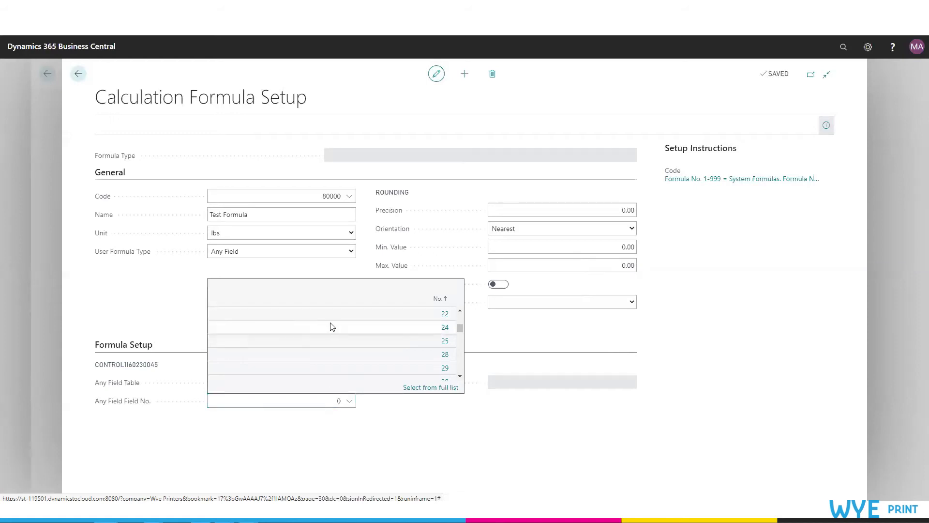
click(339, 400)
text(6010069)
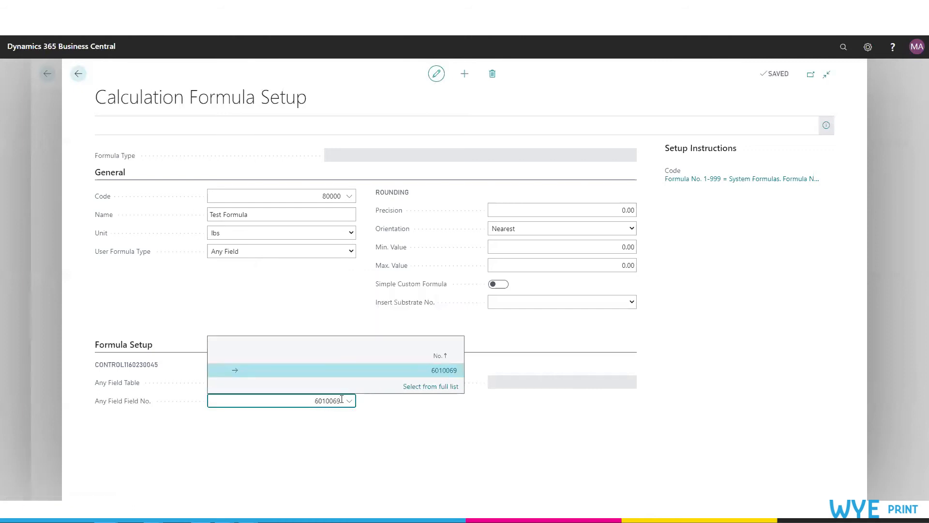
key(Tab)
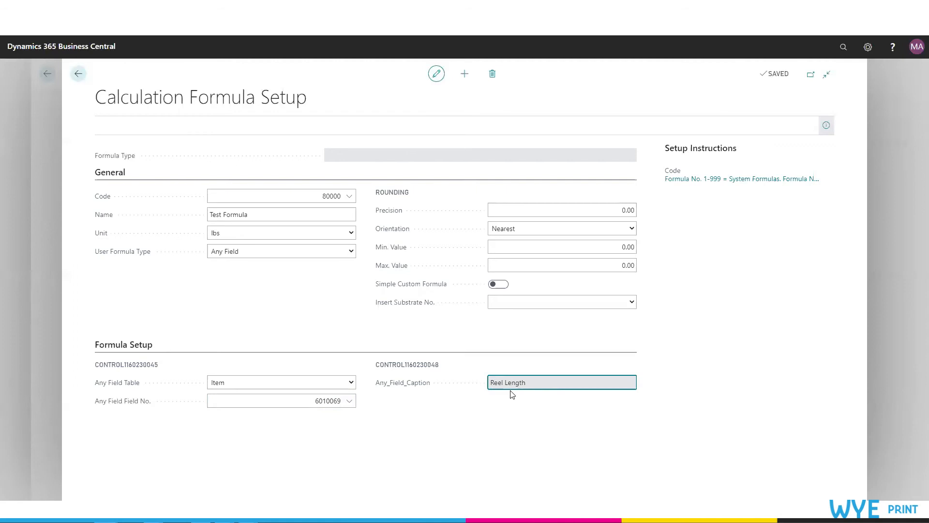
click(77, 75)
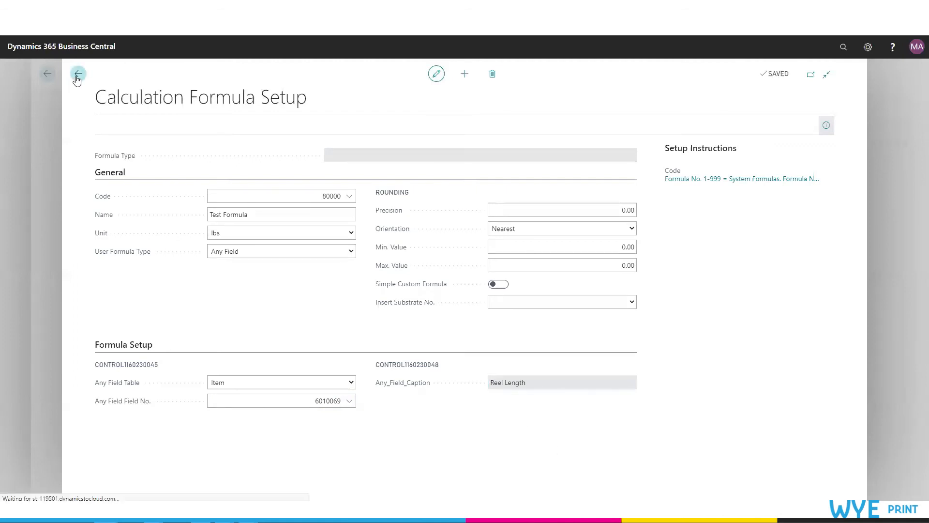
Look through the calculation formula list for the Test Formula entry with code 80000.
scroll(433, 297, down, 15)
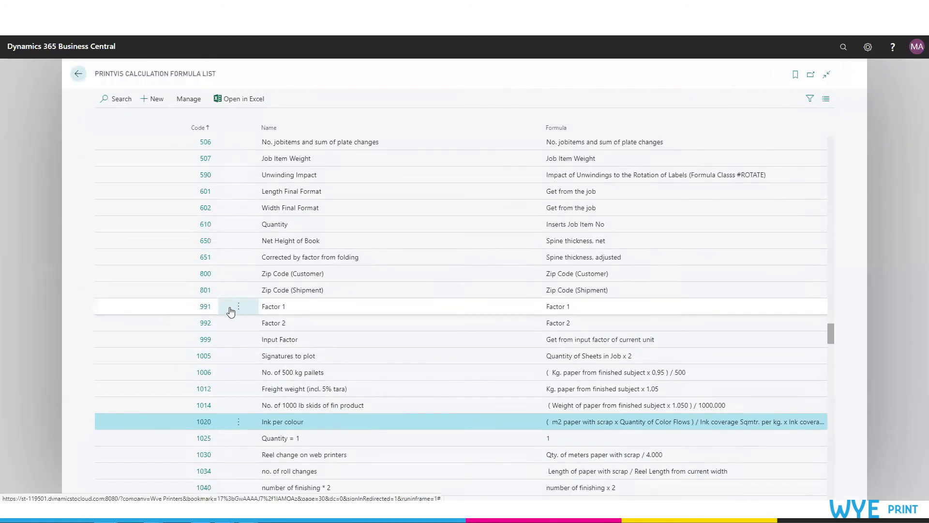
scroll(431, 293, down, 4)
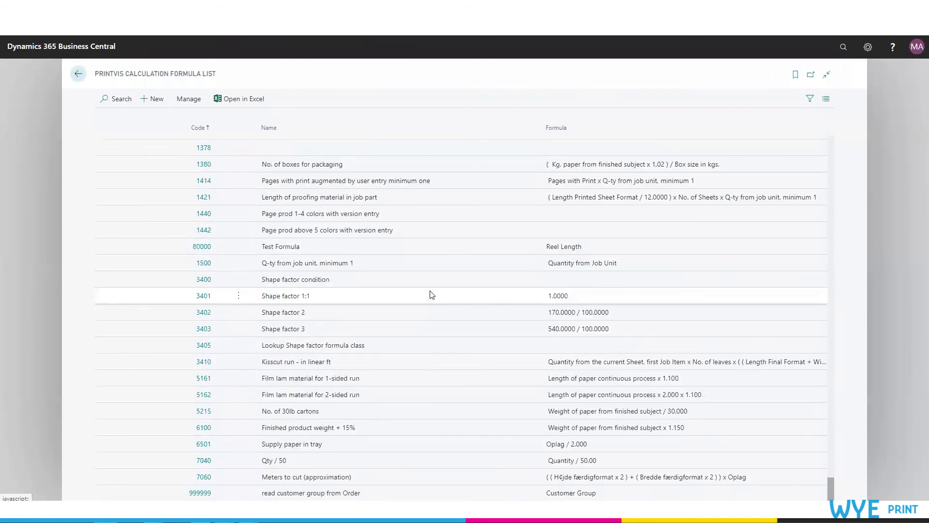
scroll(337, 299, up, 3)
scroll(338, 297, up, 2)
scroll(336, 241, down, 4)
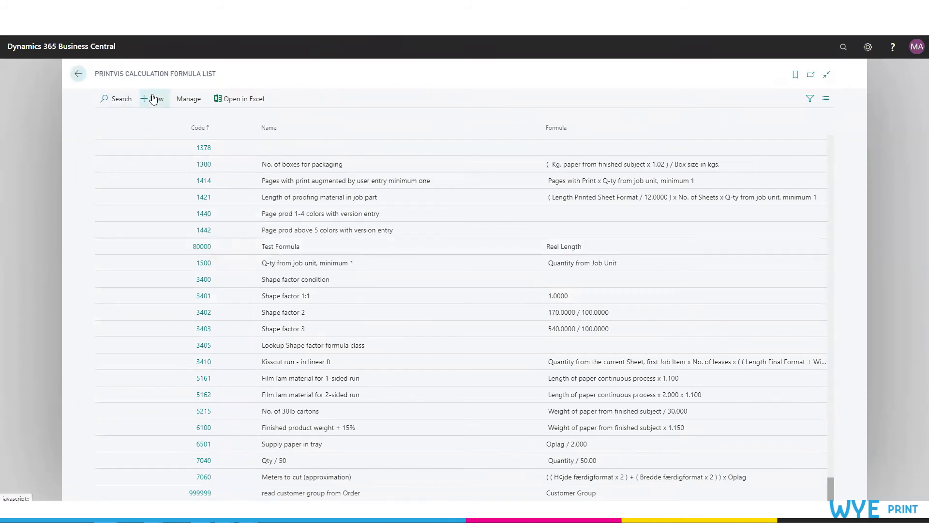
Create a new calculation formula with code 90000, name Test 2 and unit sq ft.
click(152, 100)
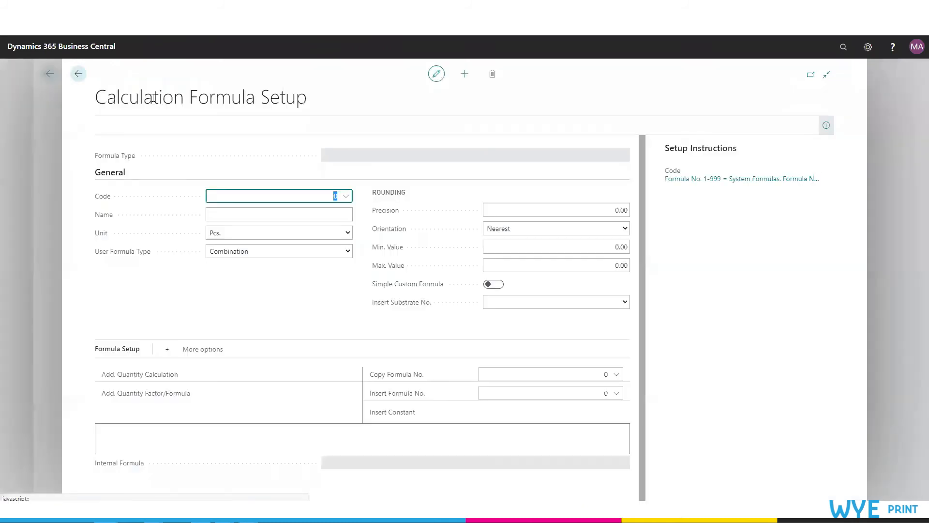
click(340, 216)
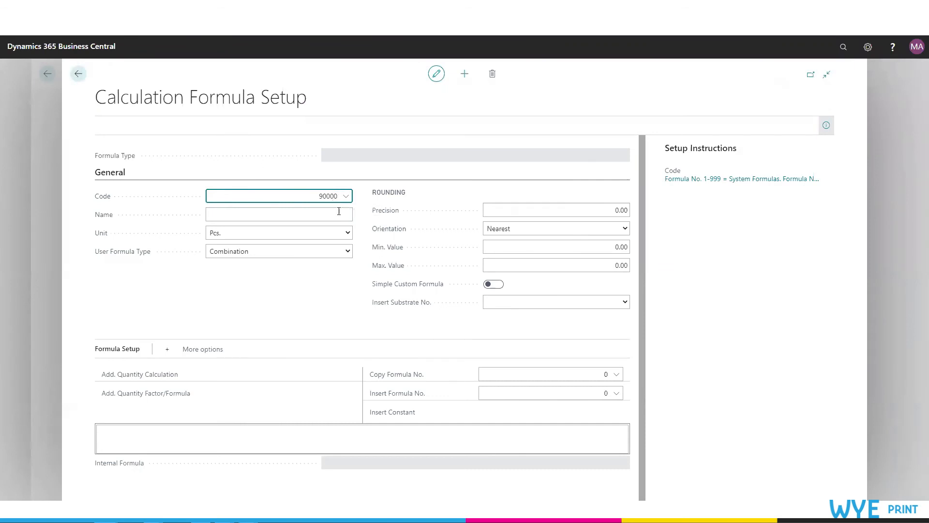
text(Test 2)
key(Tab)
click(347, 234)
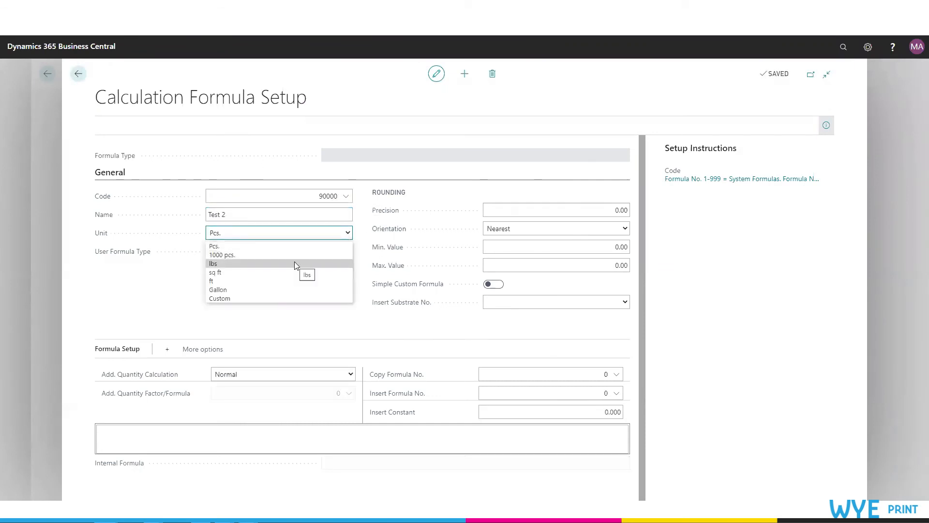
click(297, 273)
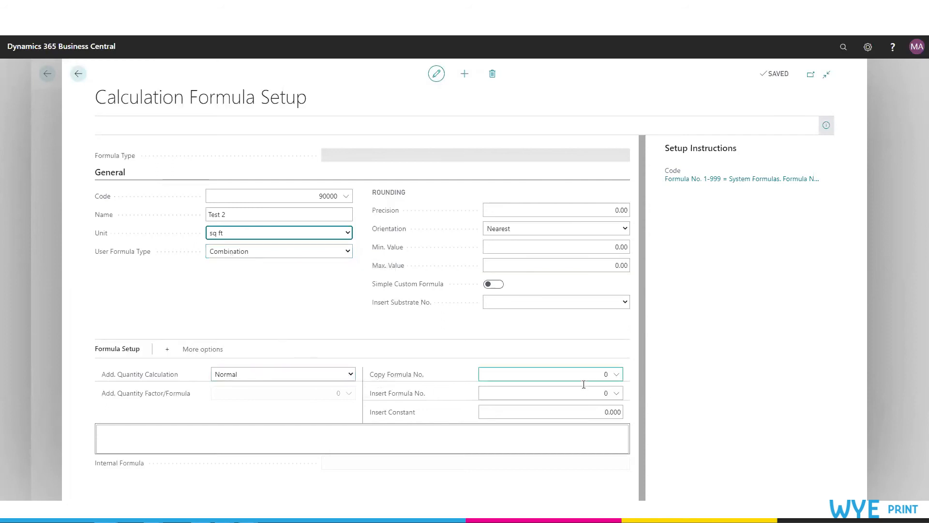
Insert formula 56, Width Final Format, as the first element of the Test 2 combination formula.
click(604, 394)
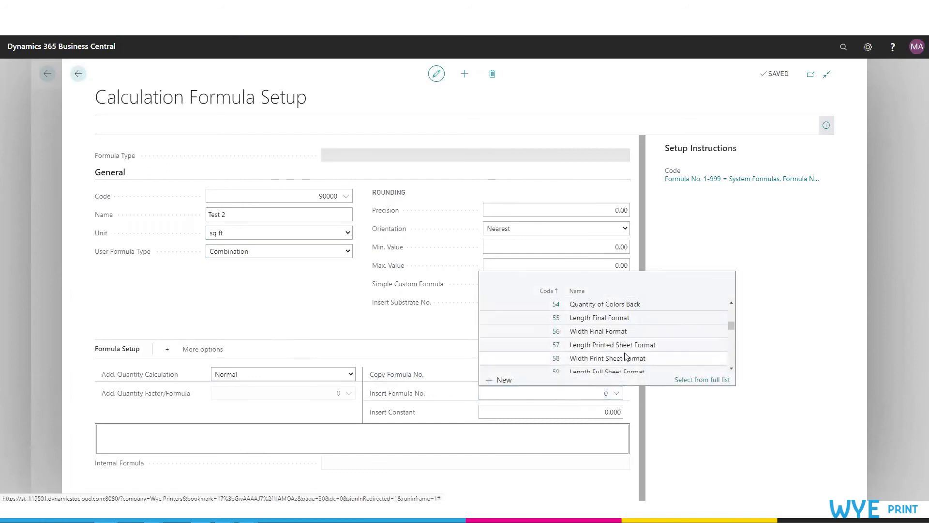
scroll(619, 336, down, 3)
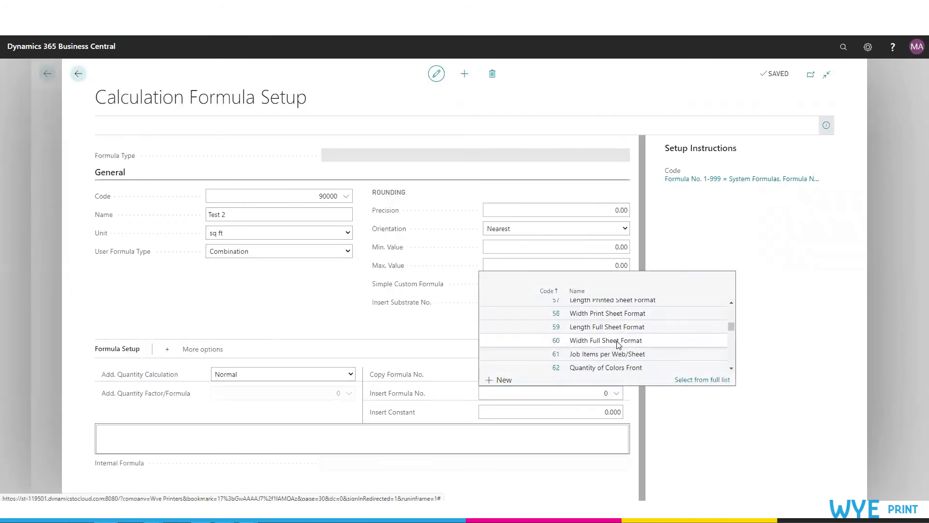
scroll(618, 344, up, 4)
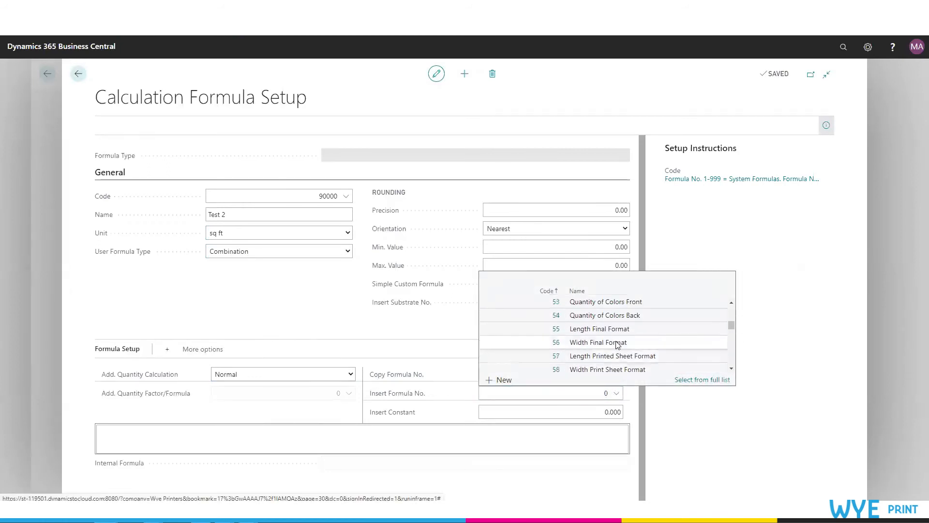
click(617, 344)
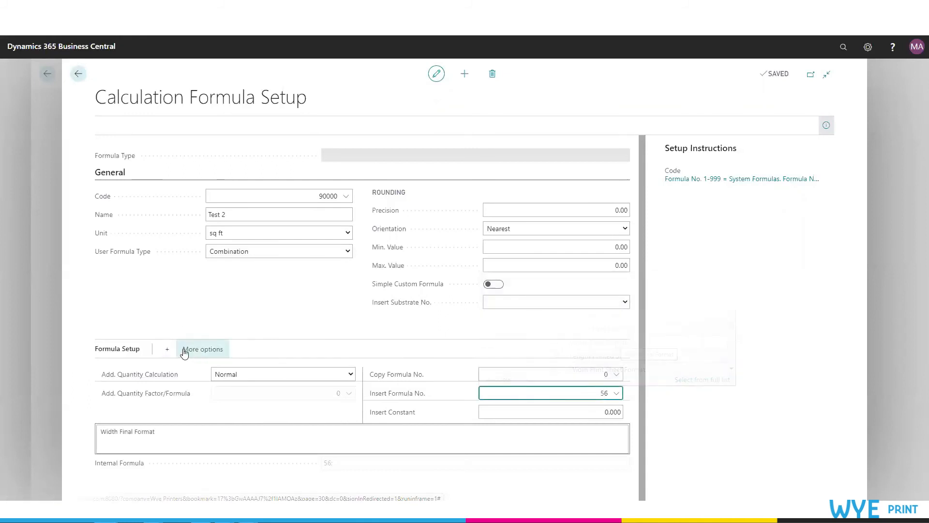
Multiply Width Final Format by formula 80000 in the Test 2 formula and return to the formula list.
click(188, 350)
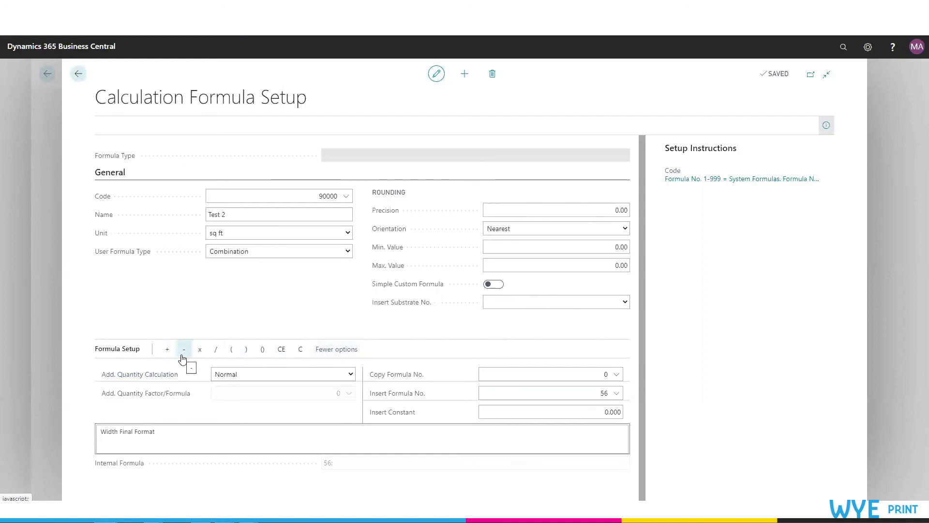
click(200, 350)
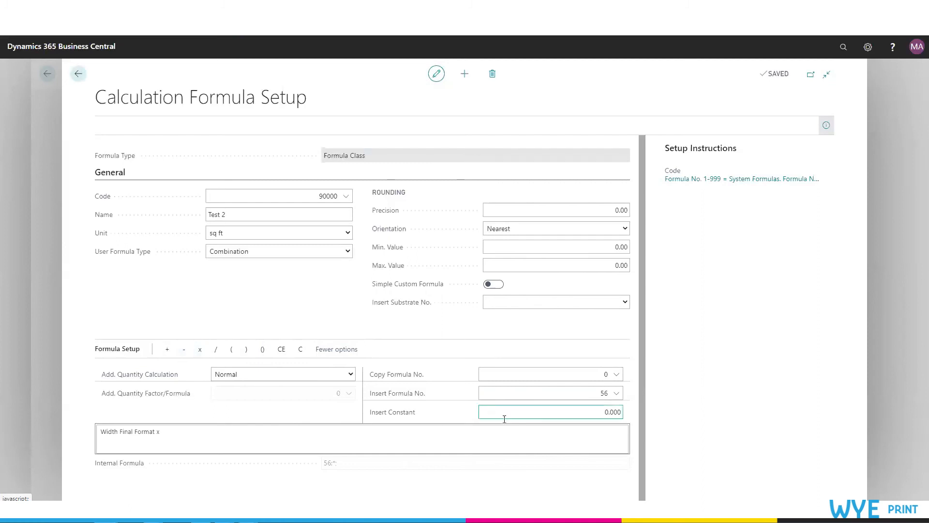
click(611, 392)
text(8)
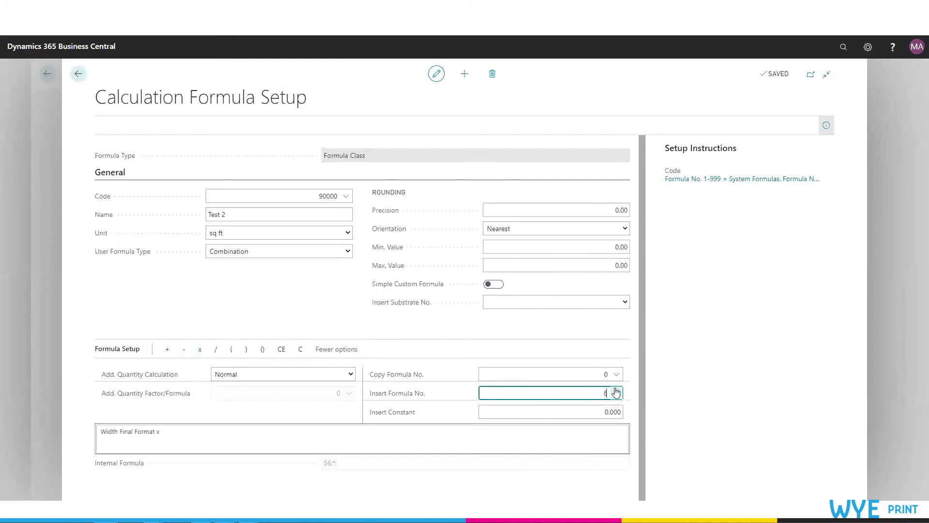
text(0000)
key(Tab)
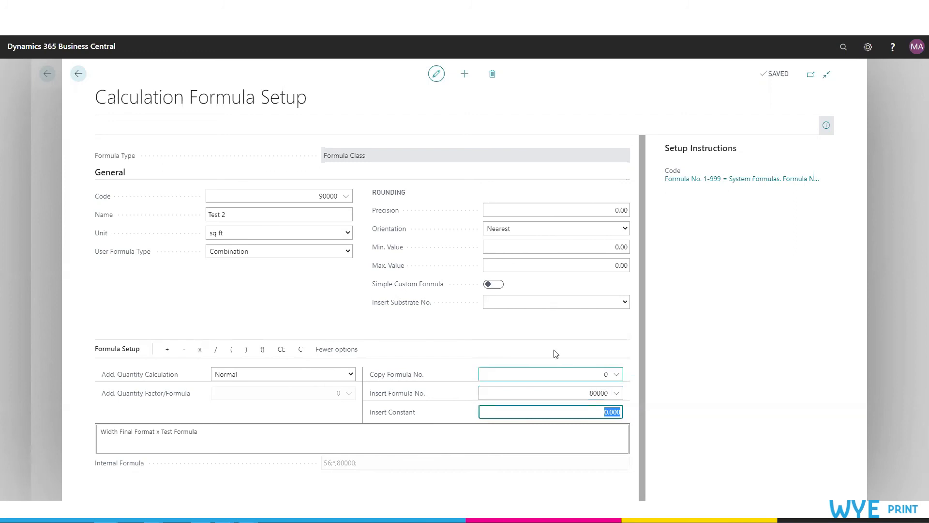
click(444, 322)
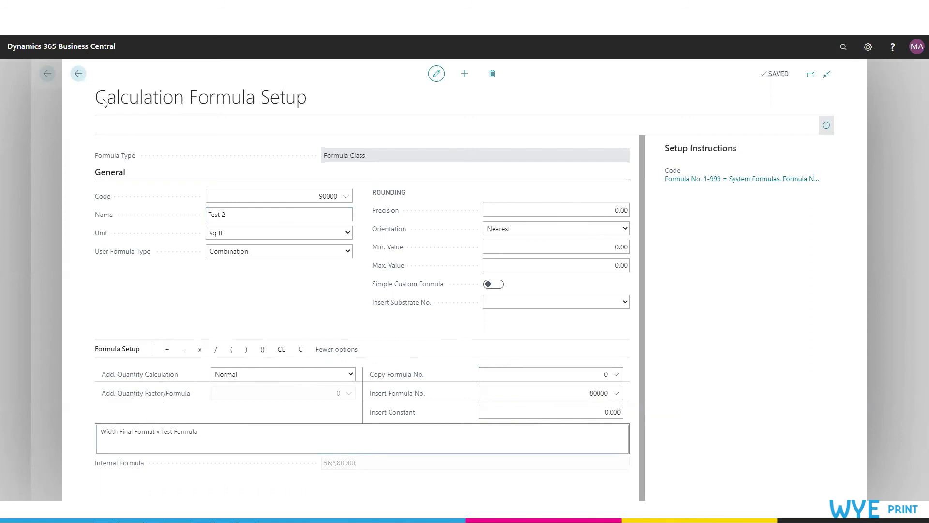
click(81, 75)
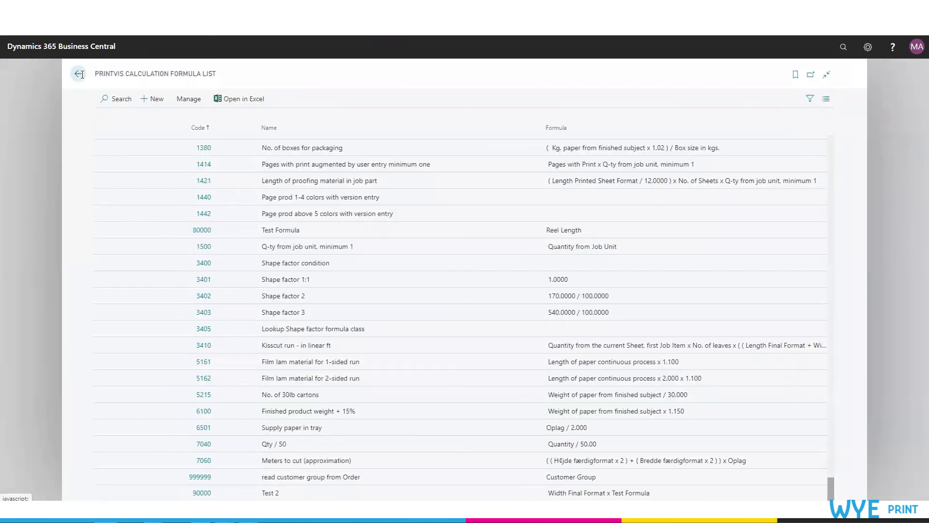
Leave the formula list and open the estimate of case 146, Demo Package for Bobs Casa, from case management.
click(77, 76)
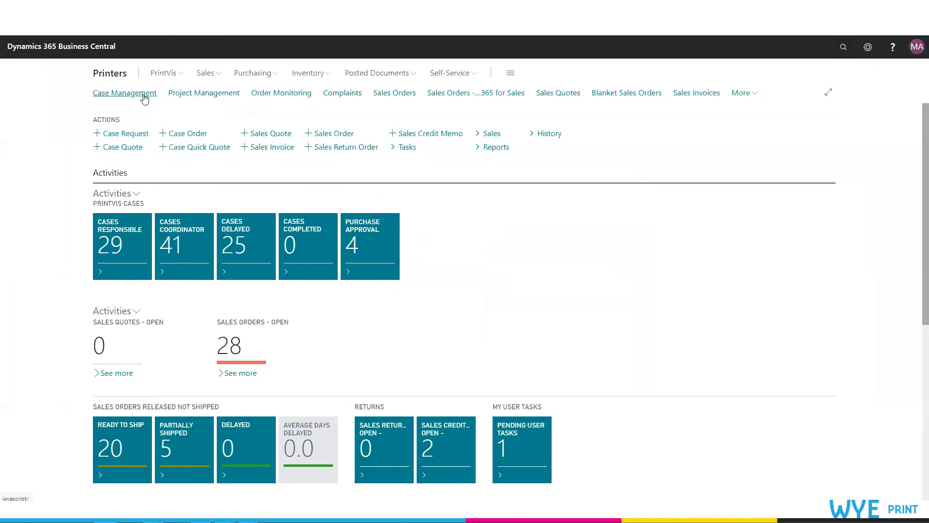
click(144, 99)
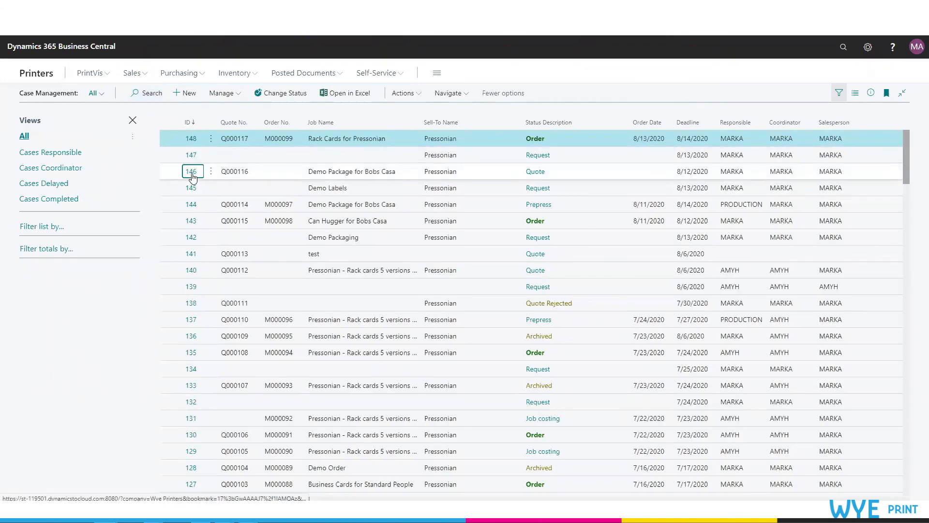
click(192, 171)
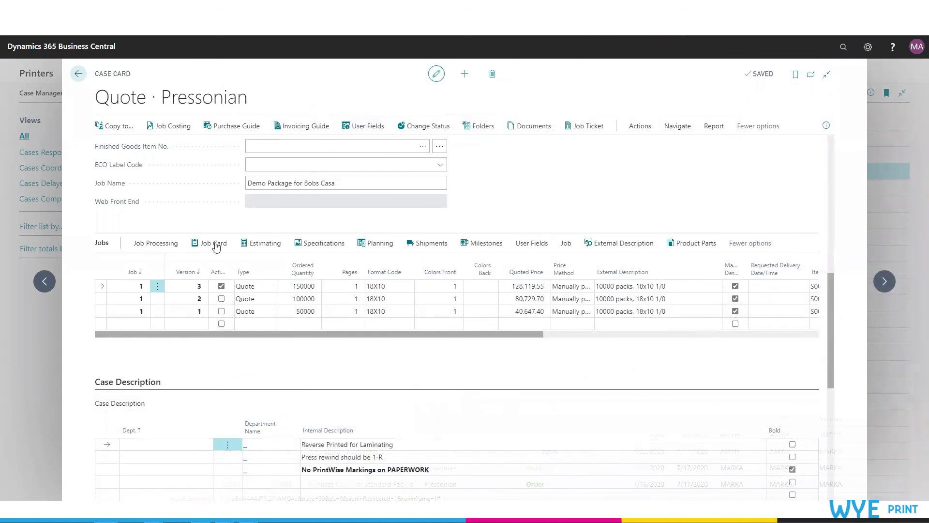
click(264, 243)
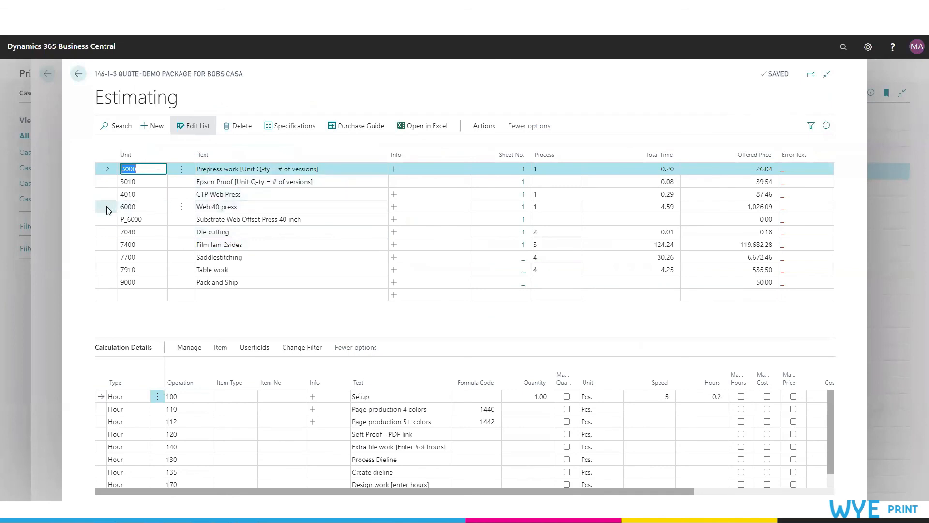
Set the formula code of the LR04 paper material line under unit P_6000 to 90000.
click(106, 219)
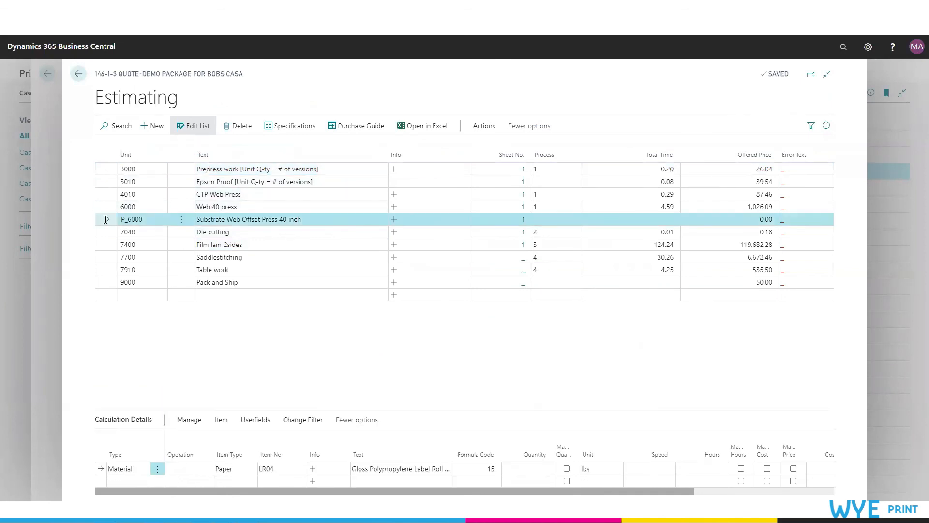
click(471, 474)
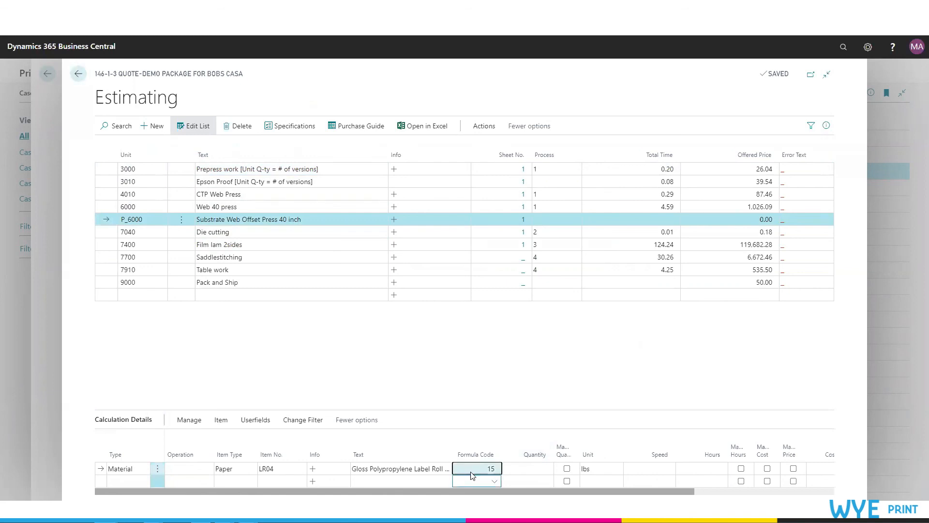
click(482, 461)
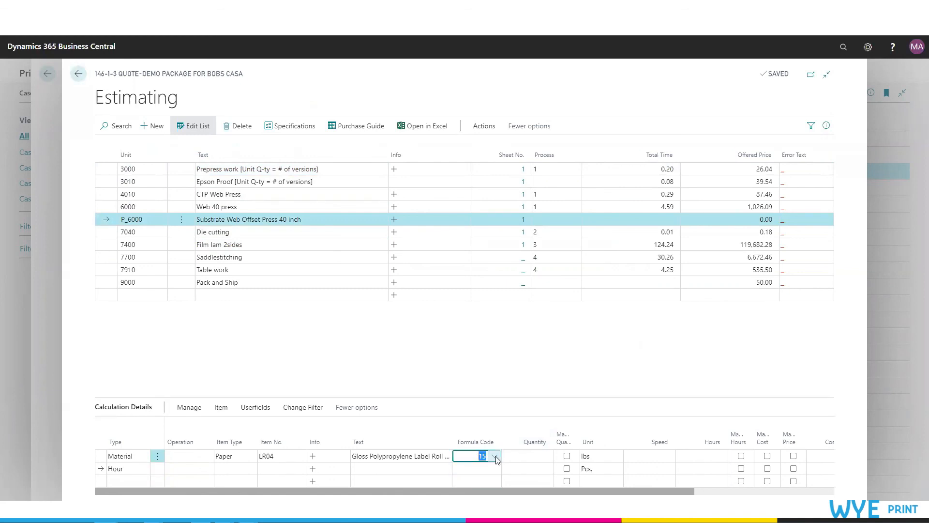
click(488, 469)
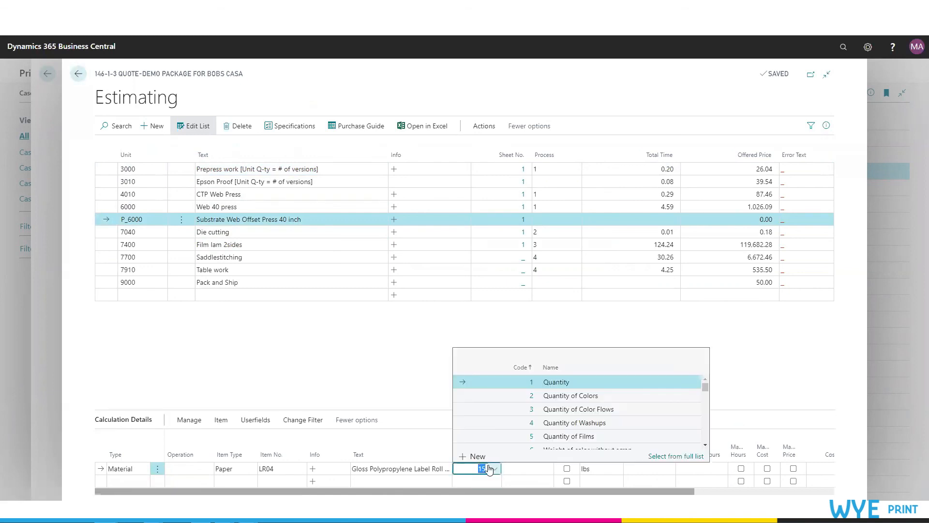
text(90000)
key(Tab)
key(Tab)
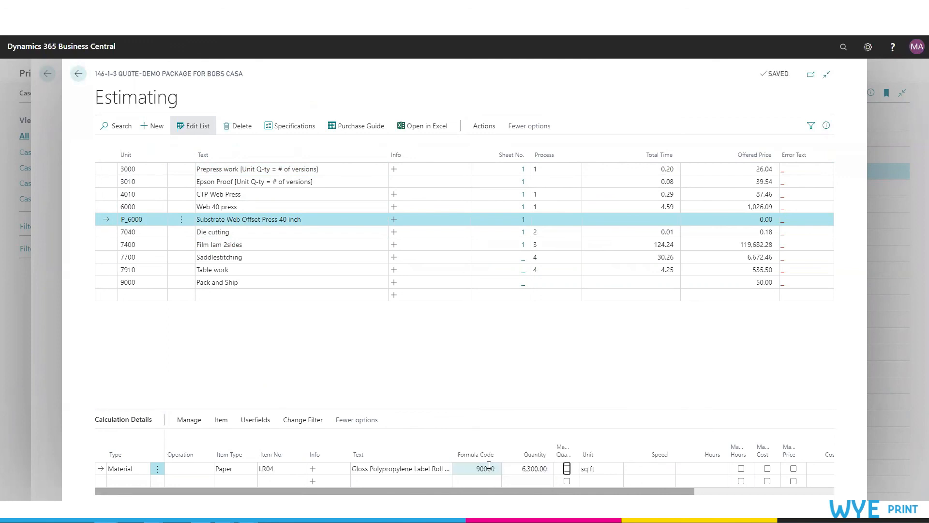